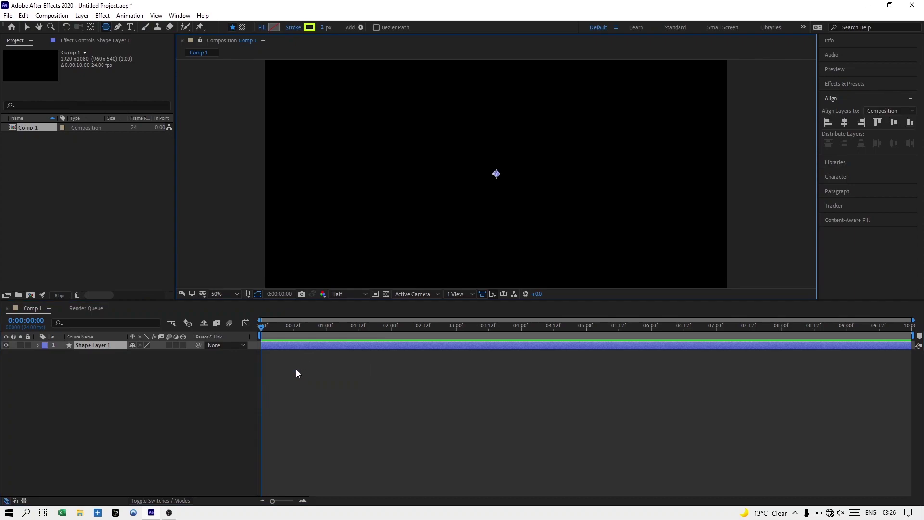
Draw a five-sided polygon near the middle of the composition with the Polygon tool and reveal its Polystar properties.
click(106, 27)
drag(482, 159, 504, 192)
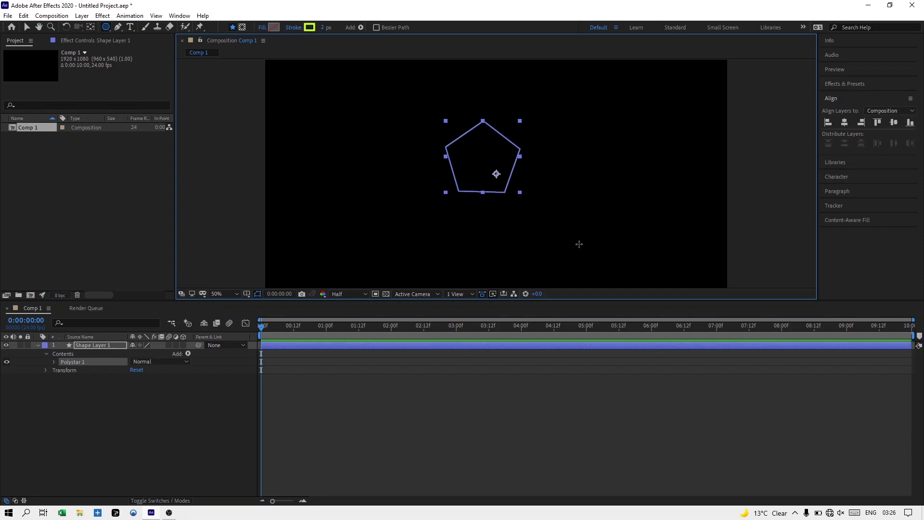
click(54, 362)
Center the shape layer's anchor point in its content and align the layer horizontally and vertically to the composition's center.
right_click(82, 345)
mouse_move(135, 177)
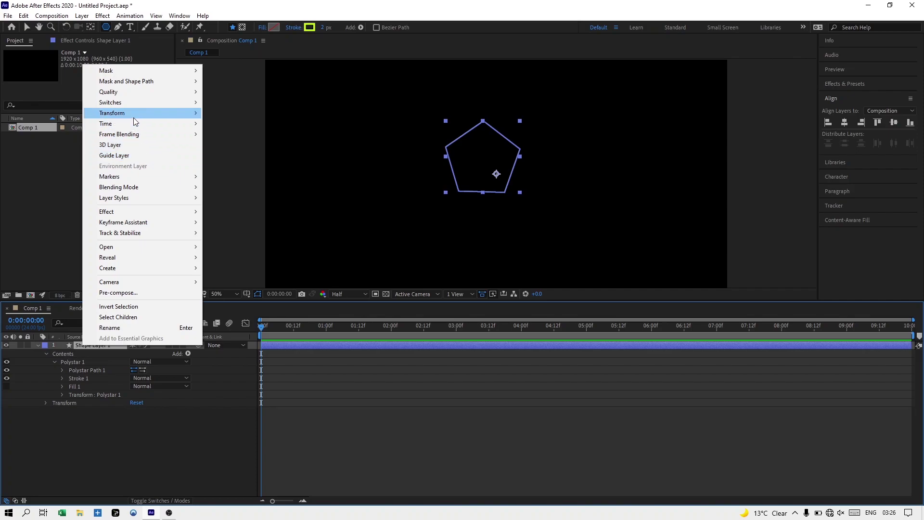
mouse_move(134, 116)
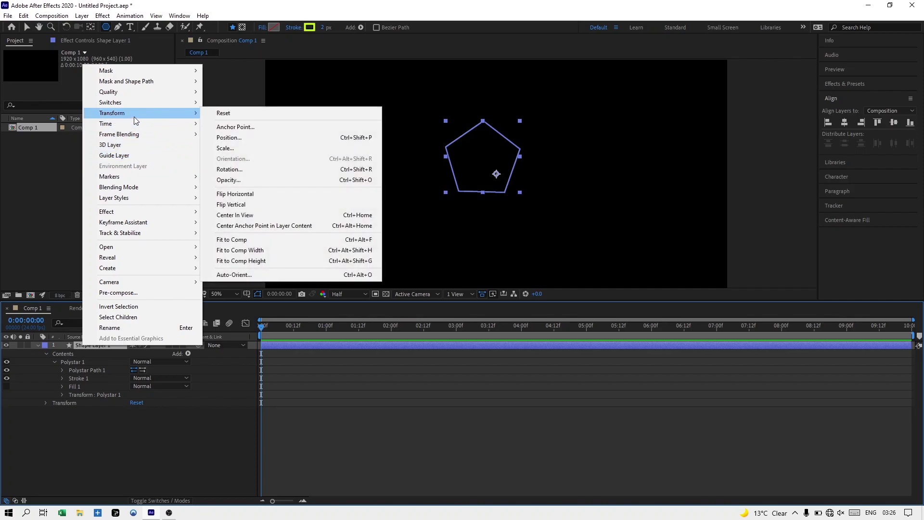
click(236, 225)
click(844, 122)
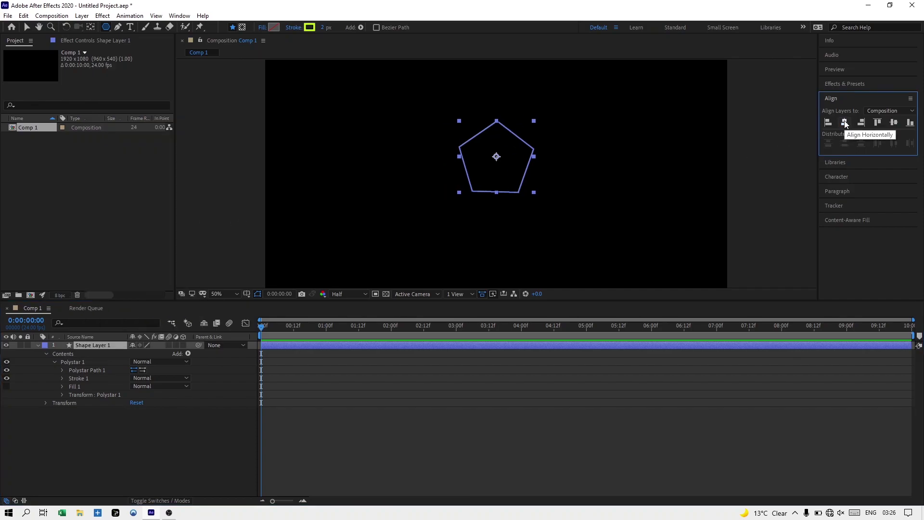
click(893, 122)
Set the polygon's number of points to 15 in its Polystar path.
click(62, 370)
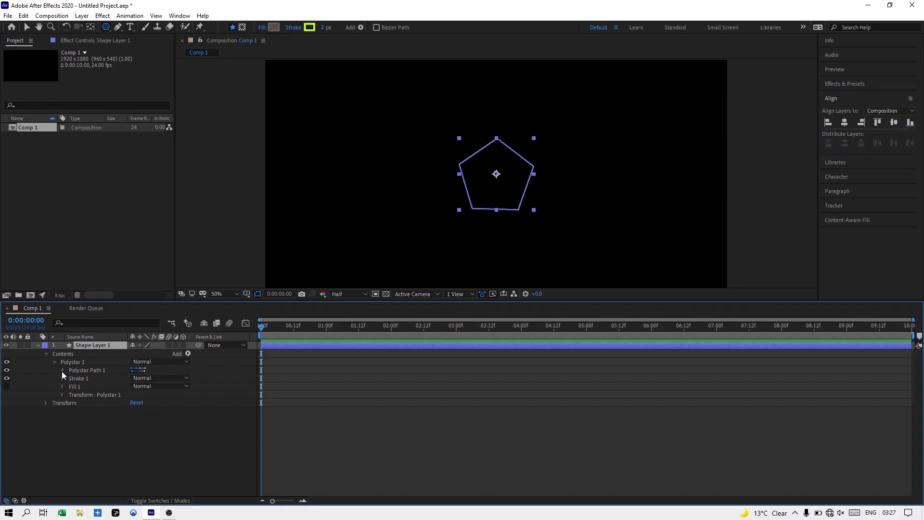
click(133, 386)
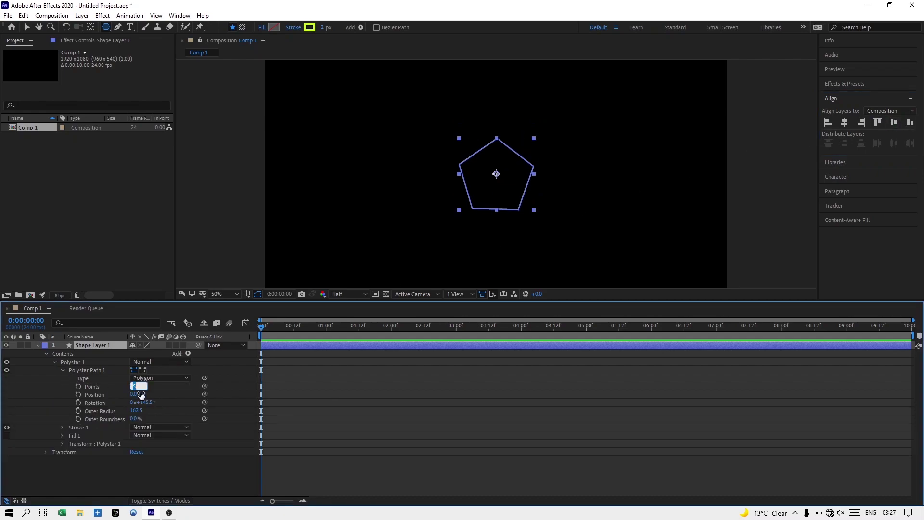
text(1)
key(Return)
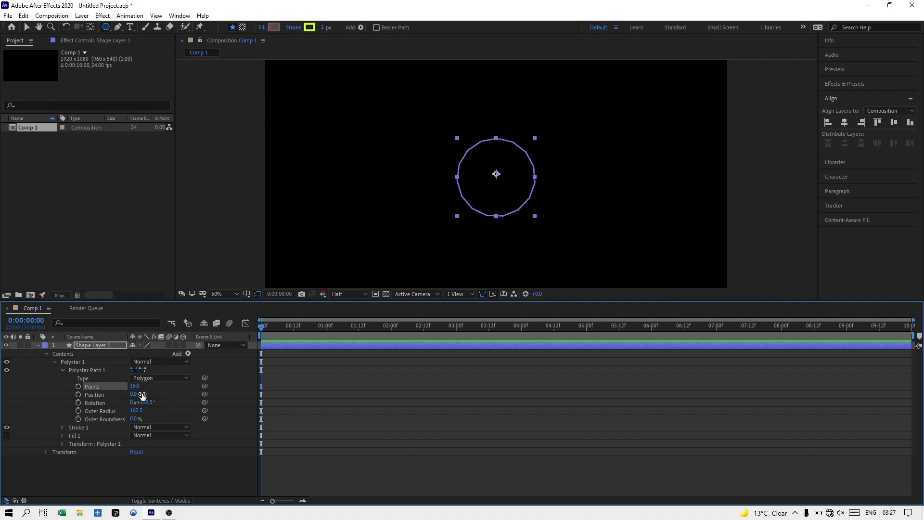
Add a Pucker & Bloat modifier to the polygon and reveal its settings.
click(188, 353)
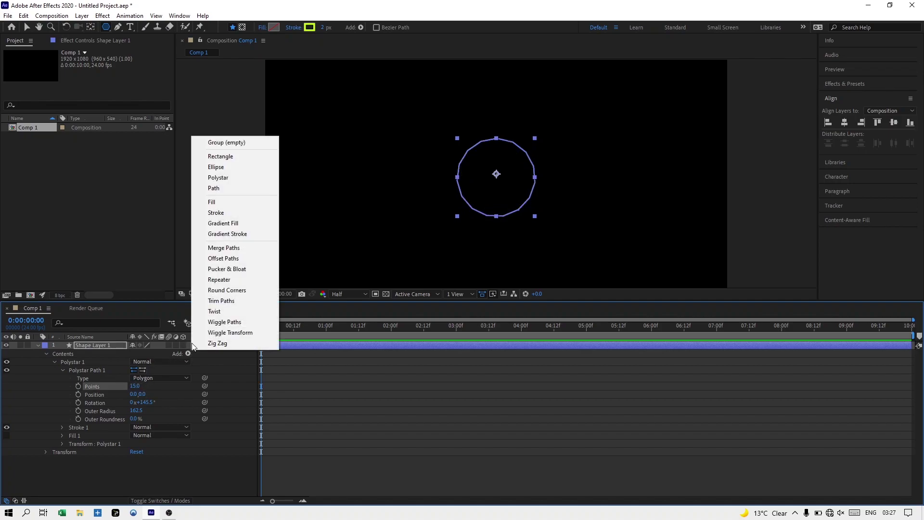
click(217, 269)
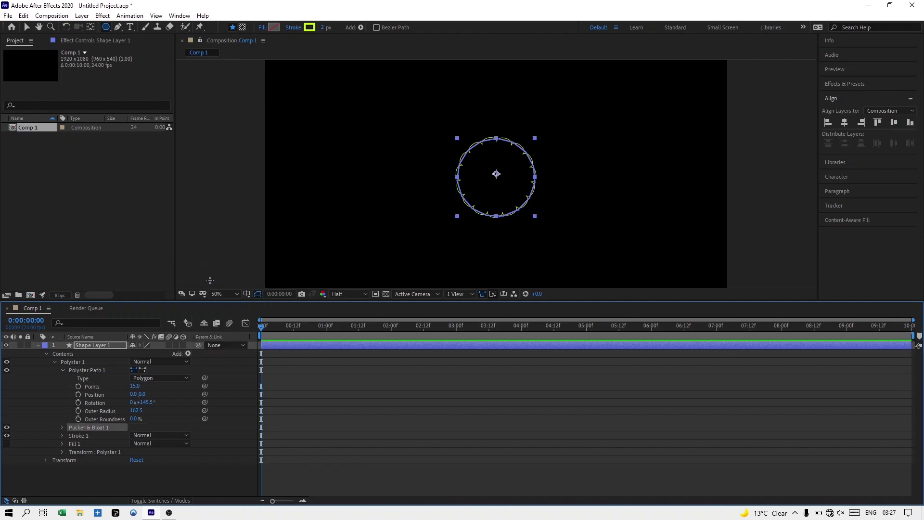
click(61, 427)
Keyframe the Pucker & Bloat Amount at 0 at the start and at 126 at 0:00:03:12.
click(135, 434)
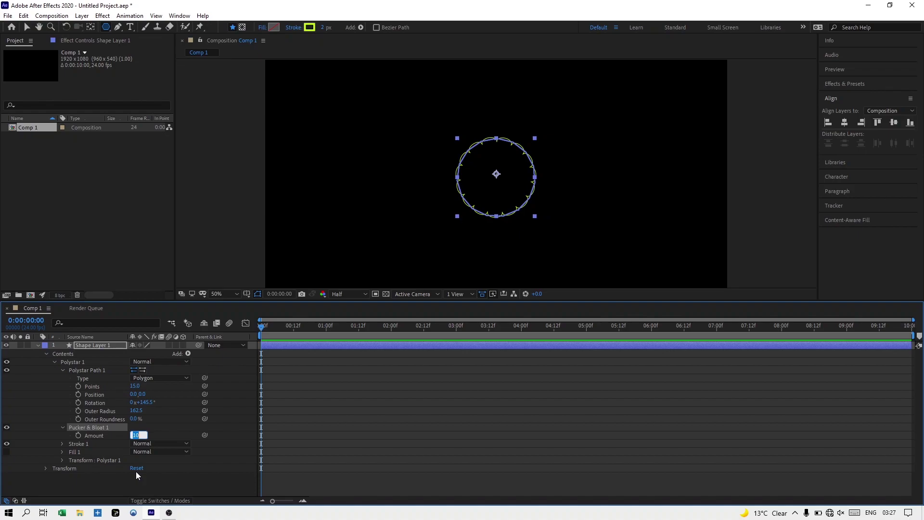
text(0)
click(78, 435)
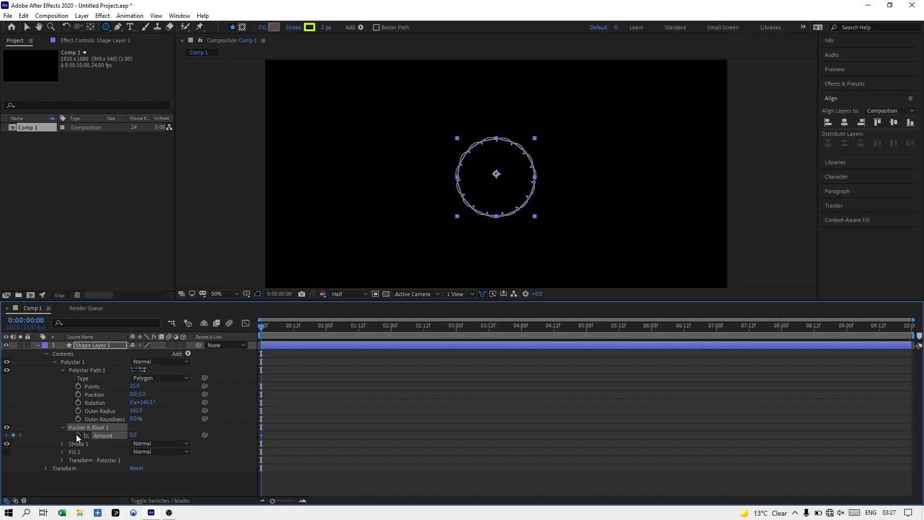
drag(262, 327, 489, 327)
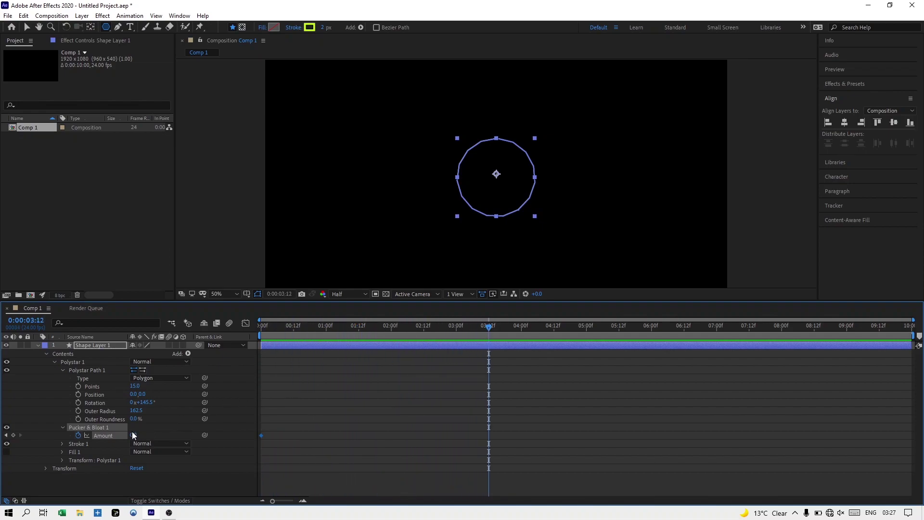
drag(133, 435, 236, 478)
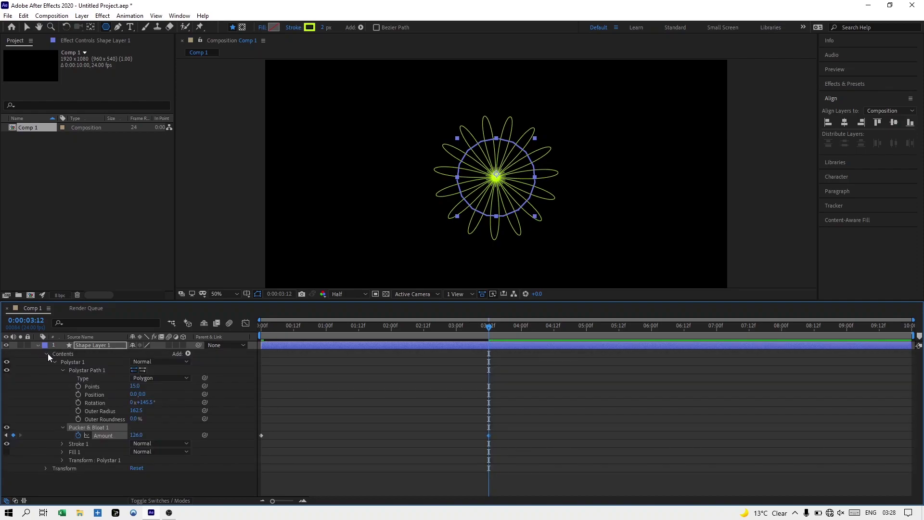
Scale the shape layer down to 80%.
click(47, 354)
click(46, 362)
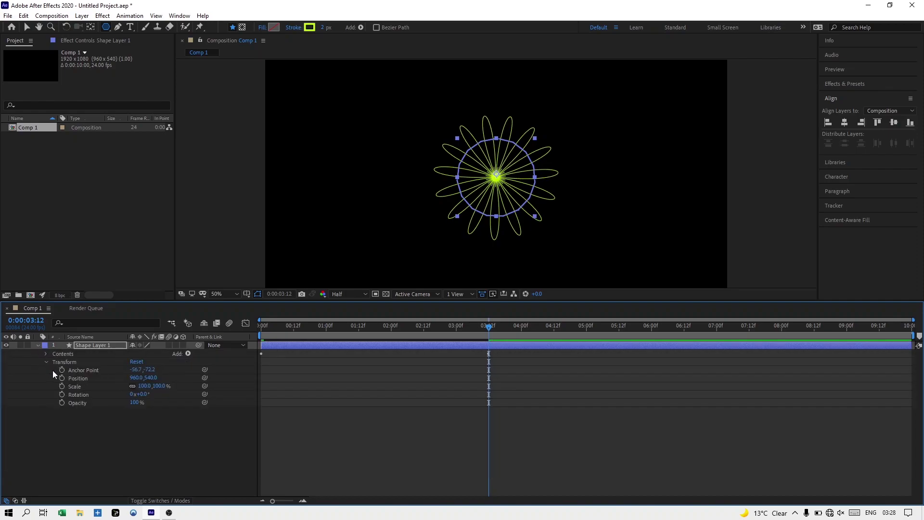
drag(144, 385, 135, 390)
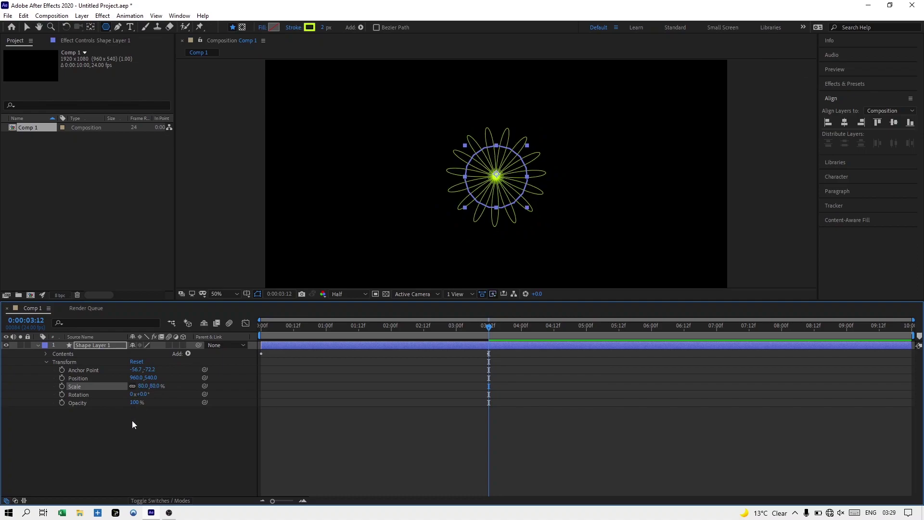
Make the shape layer 3D and set its Orientation to 312° on X and 336° on Y.
click(183, 345)
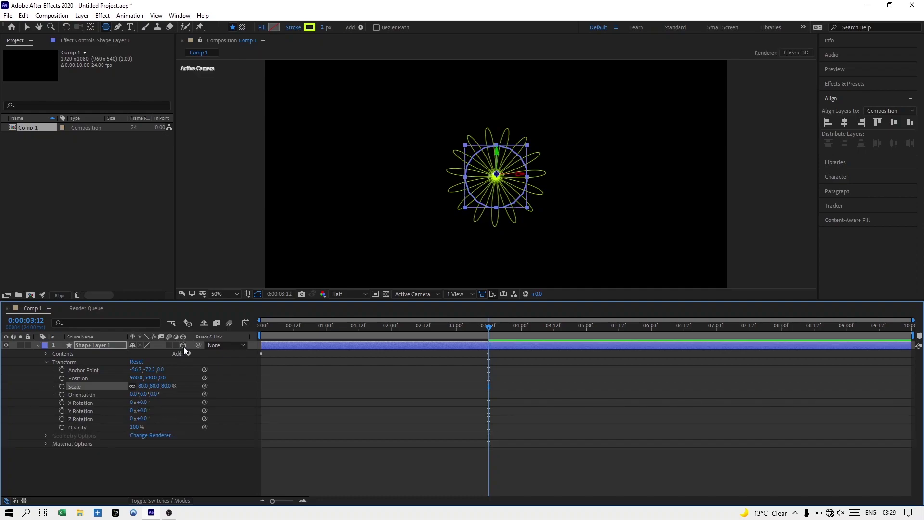
click(134, 394)
text(312)
text(.0)
click(155, 395)
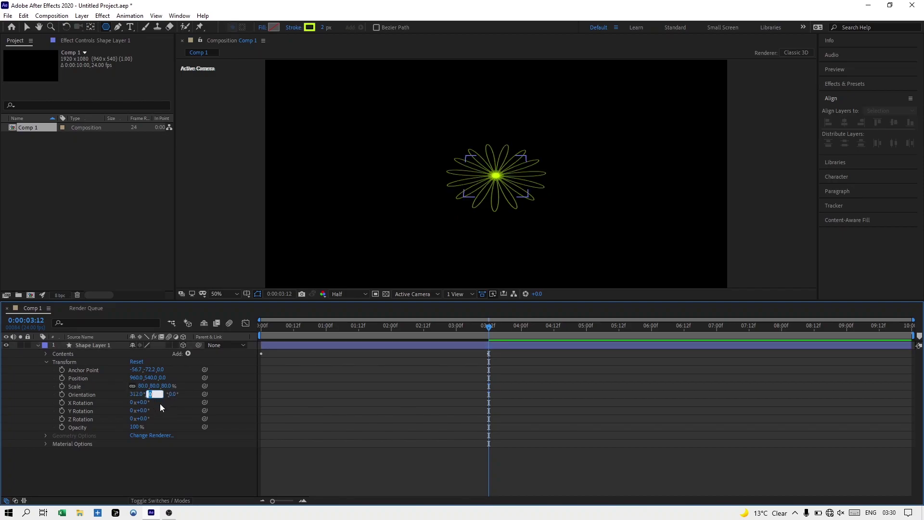
text(336.0)
key(Return)
Preview the blooming shape animation from the start of the timeline.
click(261, 327)
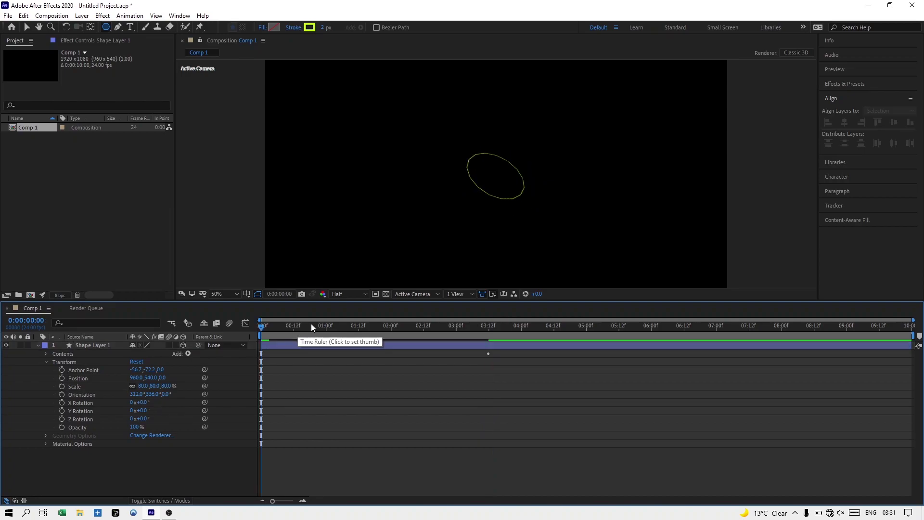
key(space)
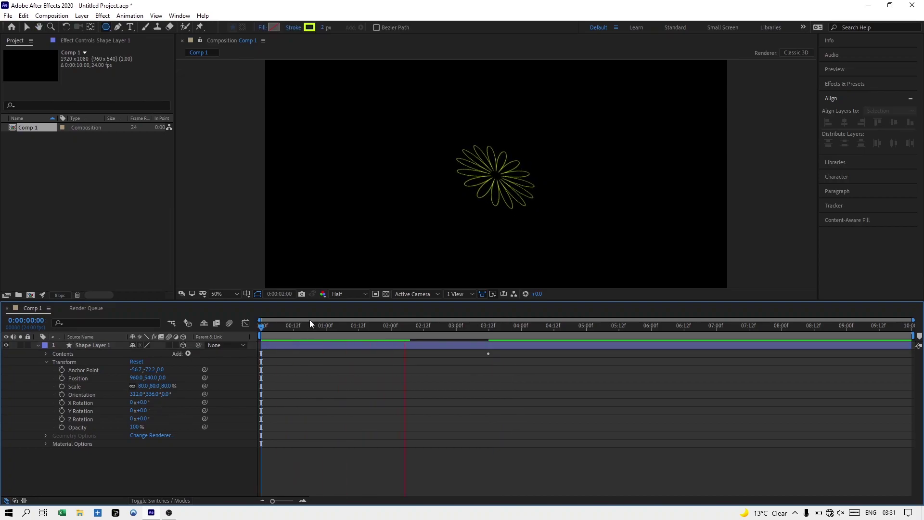
key(space)
key(space)
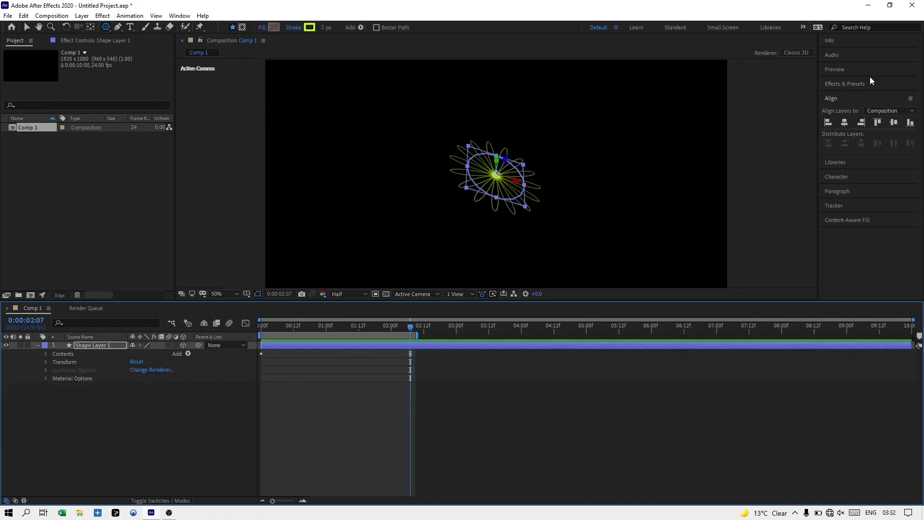
Find the CC Glass effect and apply it to the shape layer.
click(845, 84)
click(849, 95)
text(cc)
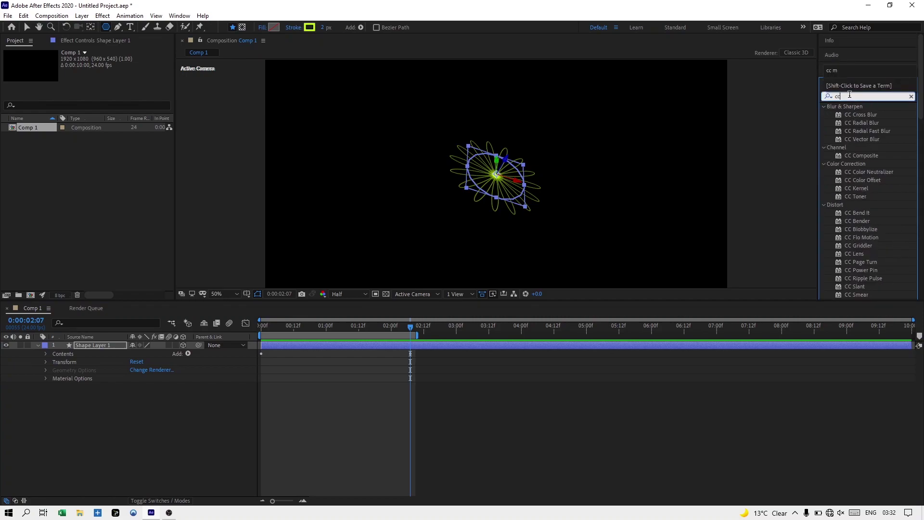
text( gl)
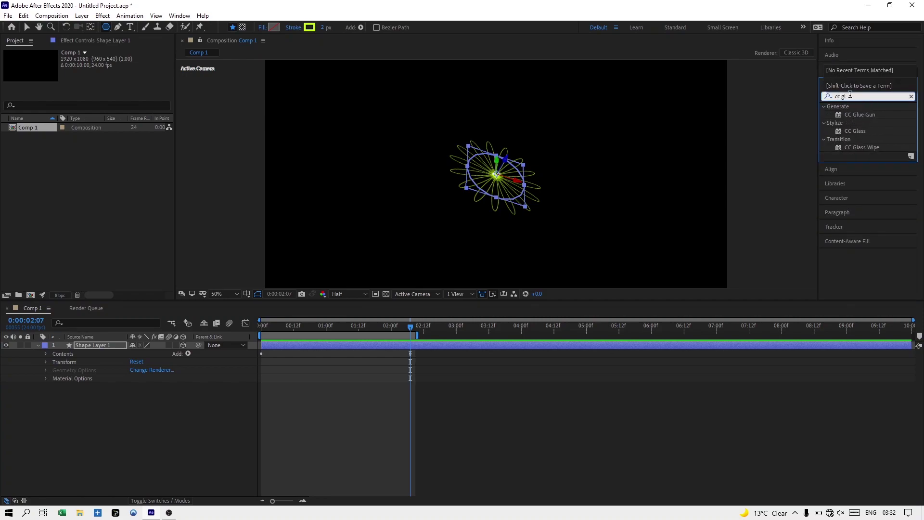
drag(860, 131, 500, 201)
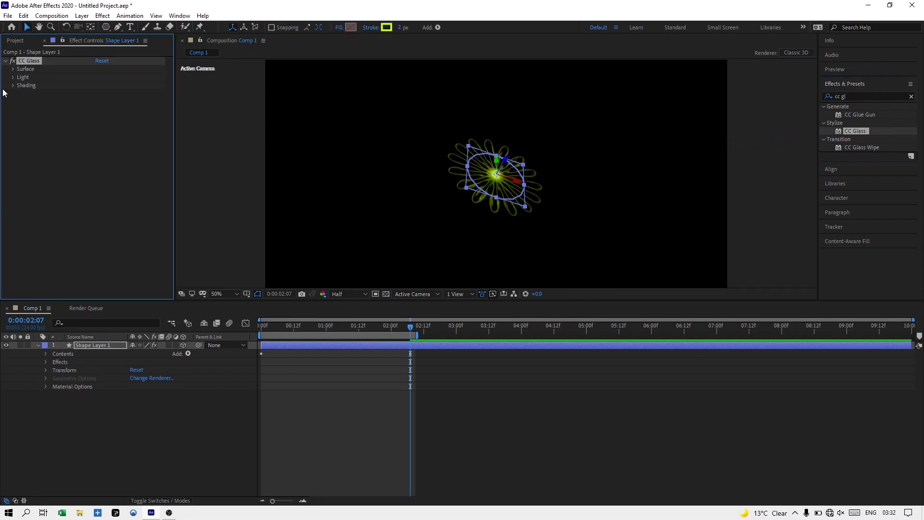
Set the CC Glass surface Softness to 19.7 and Height to 33.
click(13, 69)
click(101, 93)
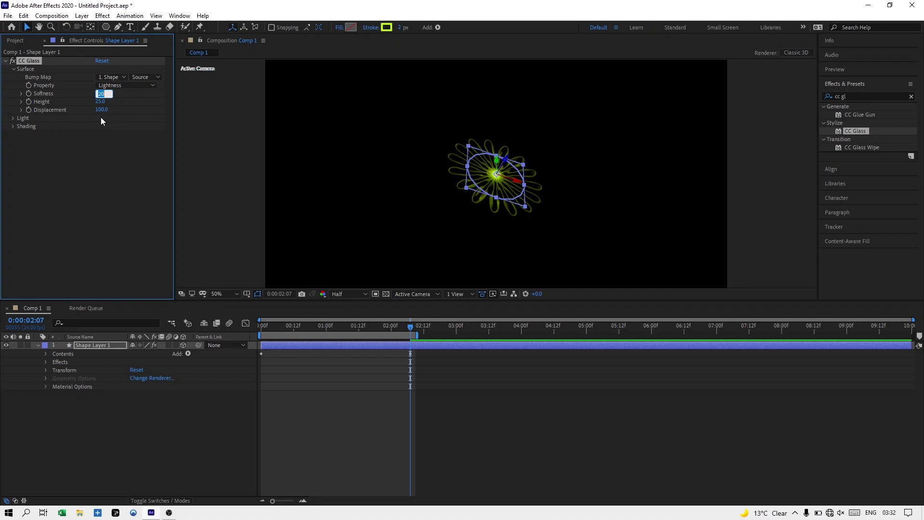
text(19.7)
key(Return)
click(102, 101)
text(33)
key(Return)
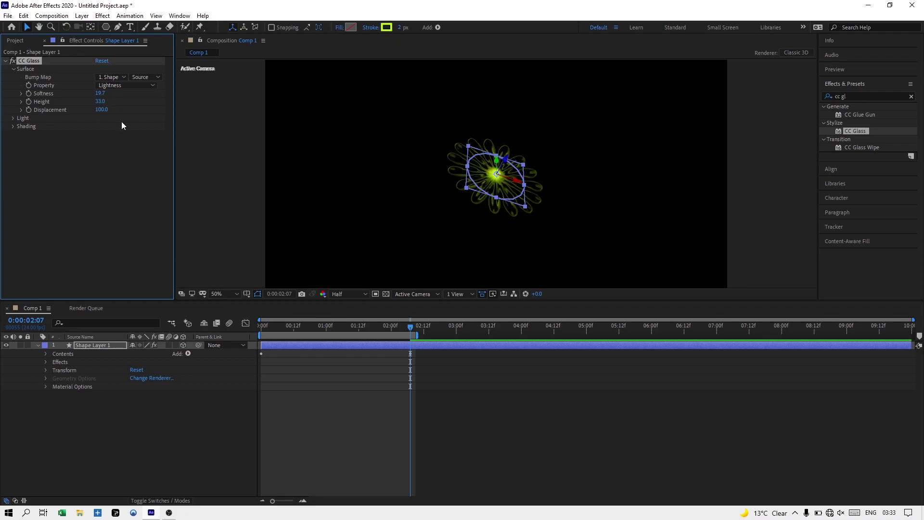
Find the Color Emboss effect and apply it to the shape layer.
drag(847, 96, 831, 97)
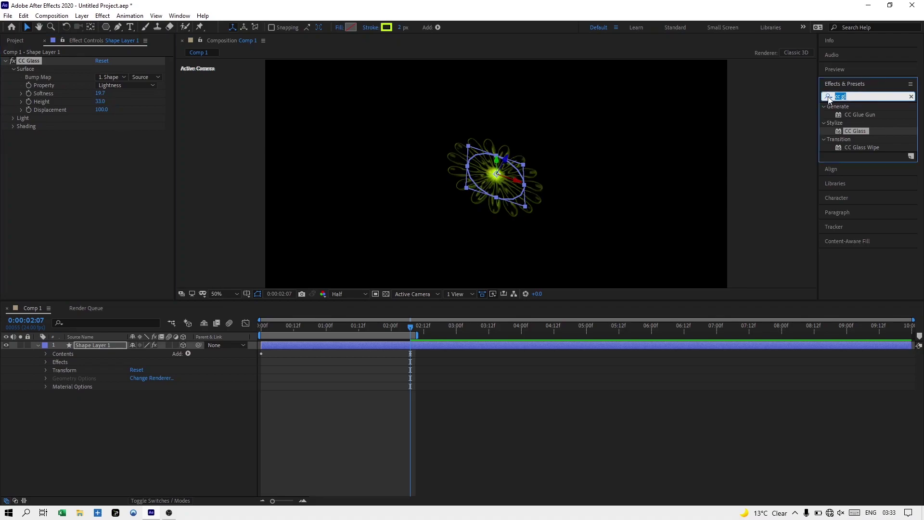
text(color )
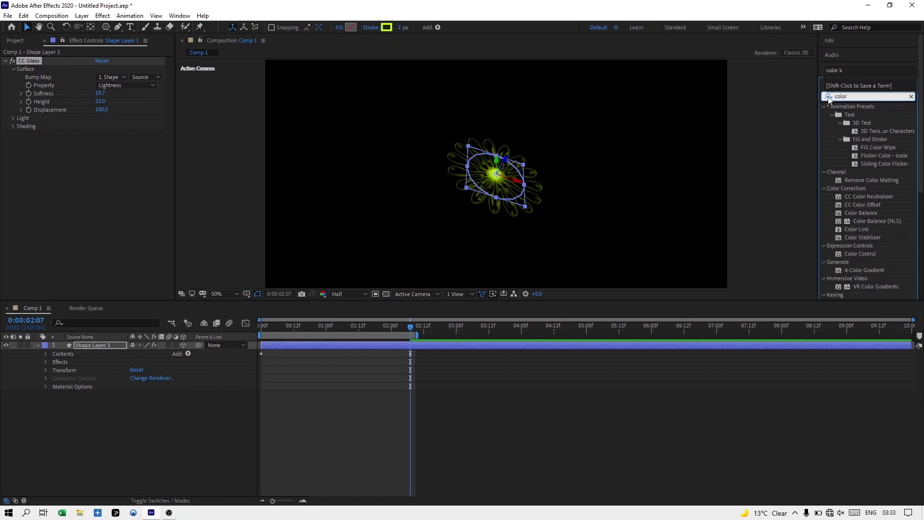
text(em)
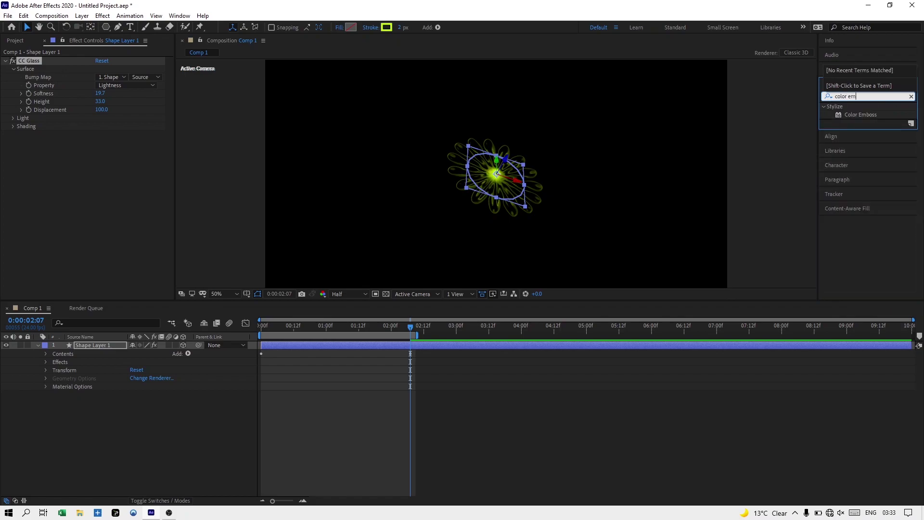
drag(857, 114, 506, 198)
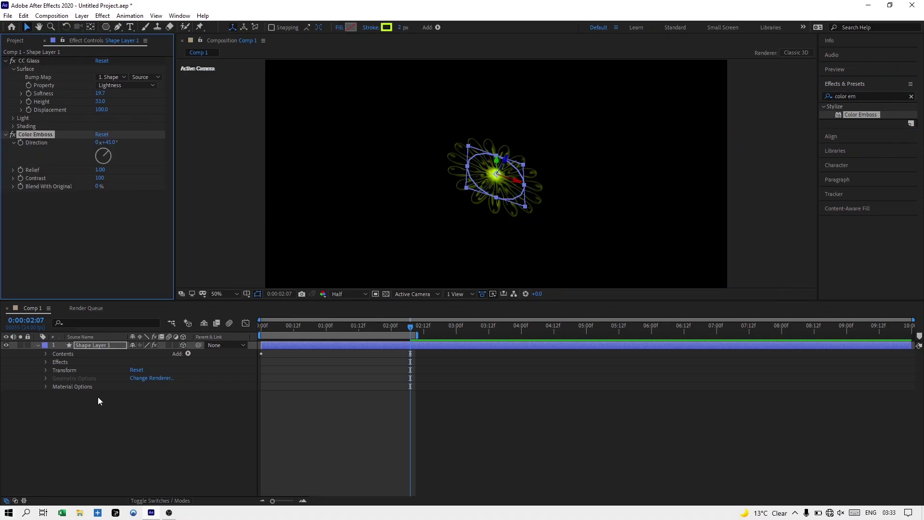
Set the Color Emboss Relief to 9.90 and Contrast to 117.
click(99, 169)
text(9.90)
key(Return)
key(Tab)
text(117)
key(Return)
Preview the animation with the glass and emboss effects from the first frame, and return to the start.
drag(309, 324, 255, 385)
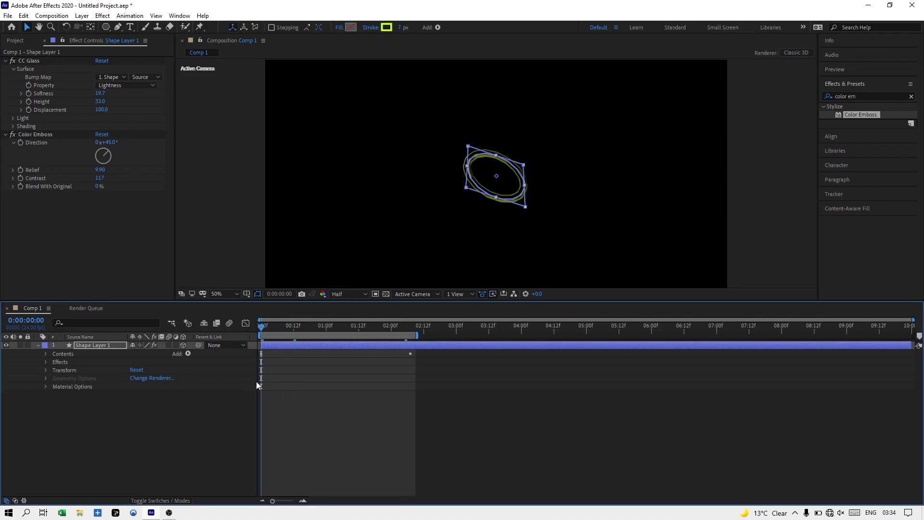
key(space)
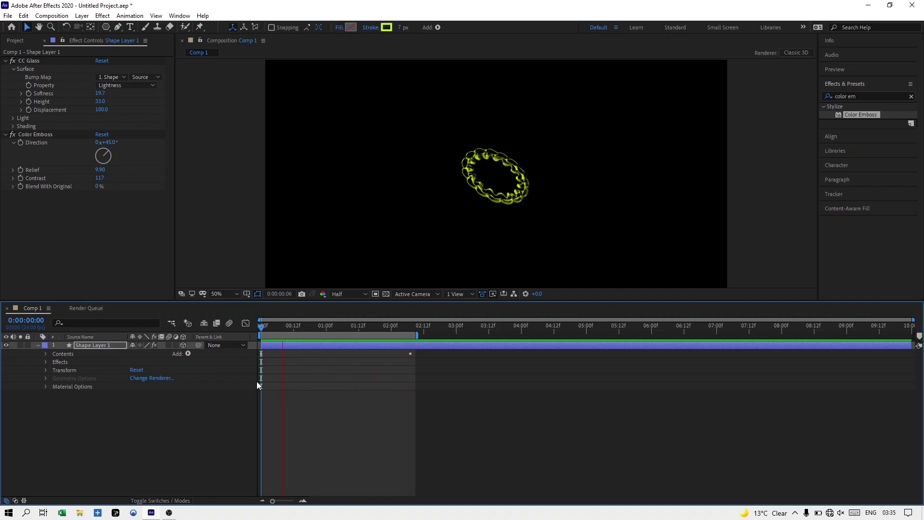
key(space)
key(Home)
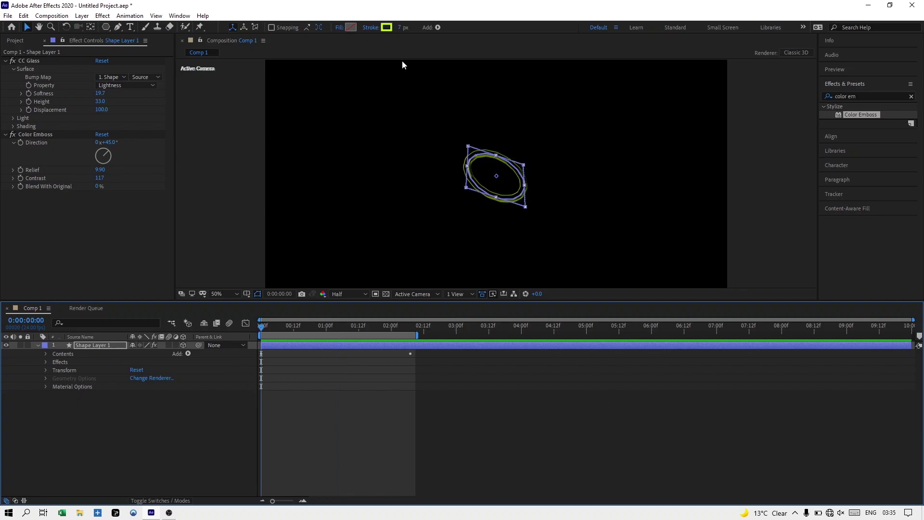
Change the shape's stroke color to bright magenta (FF0DB2).
click(386, 27)
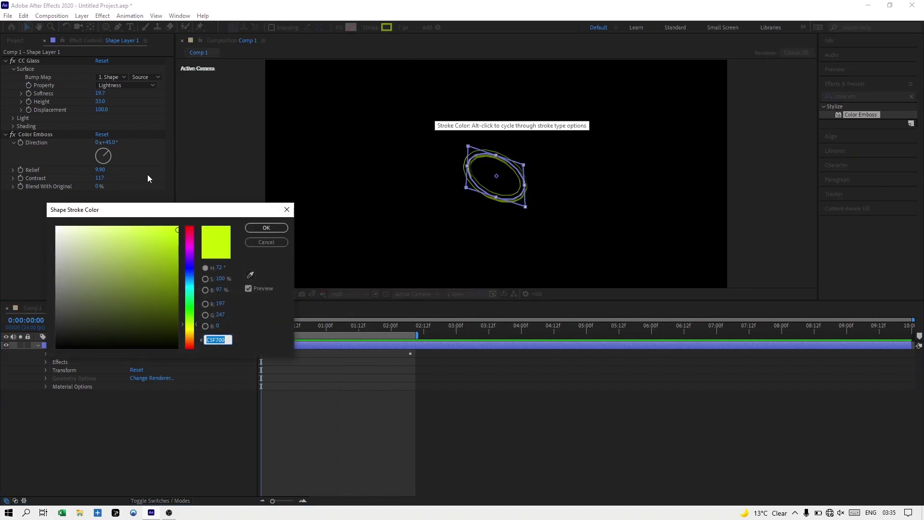
click(192, 248)
mouse_move(158, 244)
mouse_down()
mouse_move(180, 239)
mouse_move(162, 227)
mouse_move(171, 225)
mouse_up()
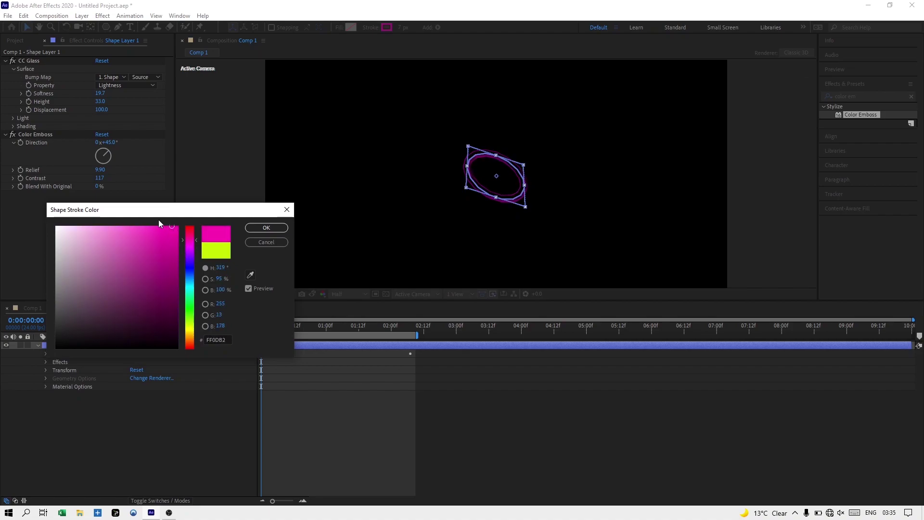
click(258, 229)
Play a preview of the recolored flower animation.
click(834, 69)
click(867, 83)
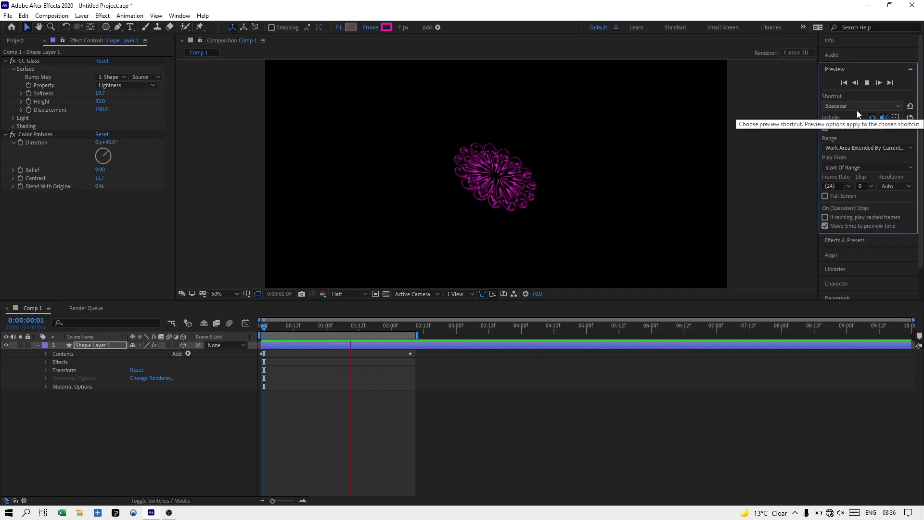
Stop the preview, find the Glow effect in the effects library and apply it to the flower shape.
click(790, 84)
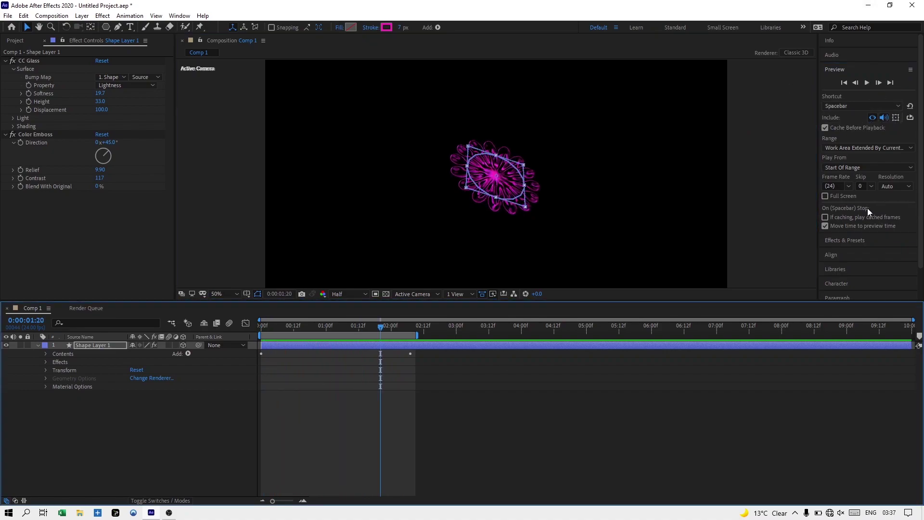
scroll(846, 250, down, 2)
scroll(847, 261, up, 2)
click(830, 239)
click(835, 96)
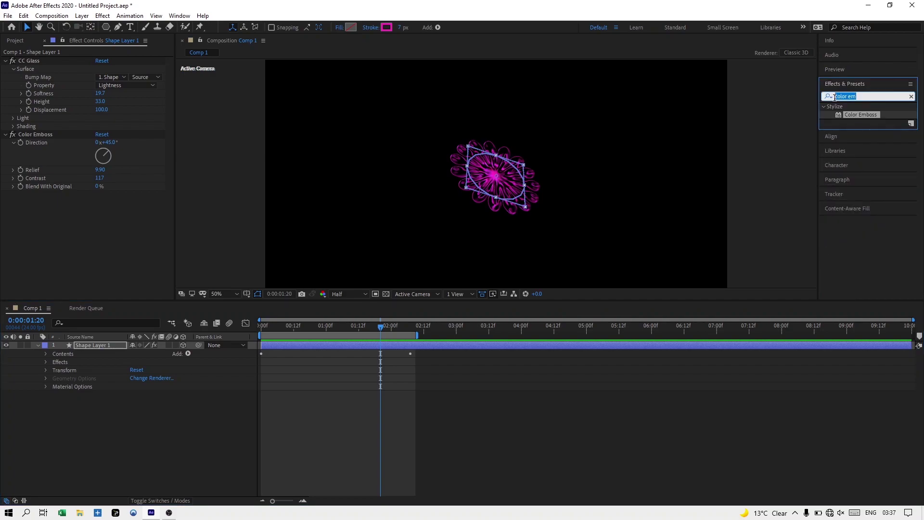
text(glow)
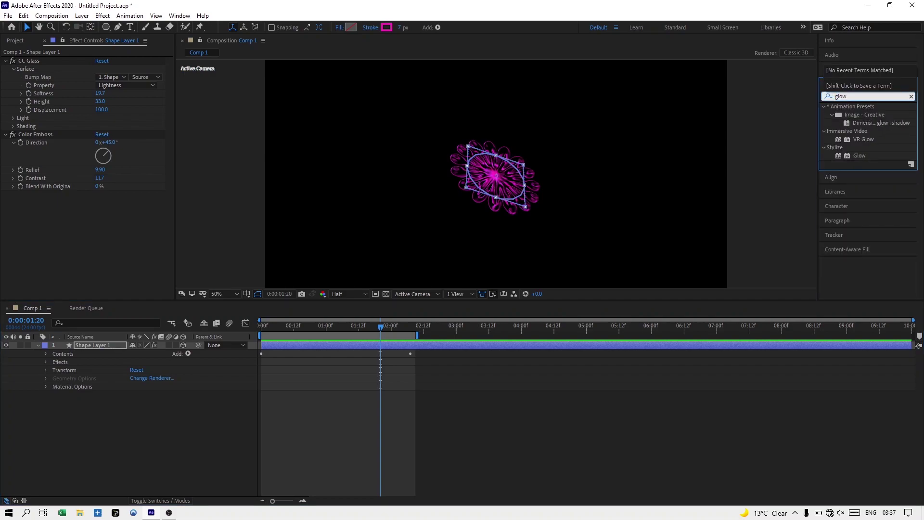
drag(860, 155, 509, 194)
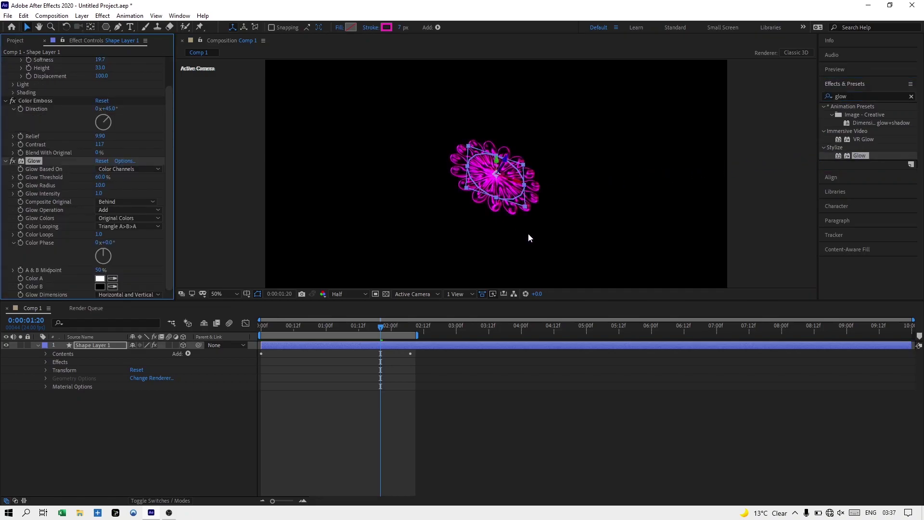
Set the Glow Threshold on the flower layer to 82%.
click(102, 177)
text(82)
key(Return)
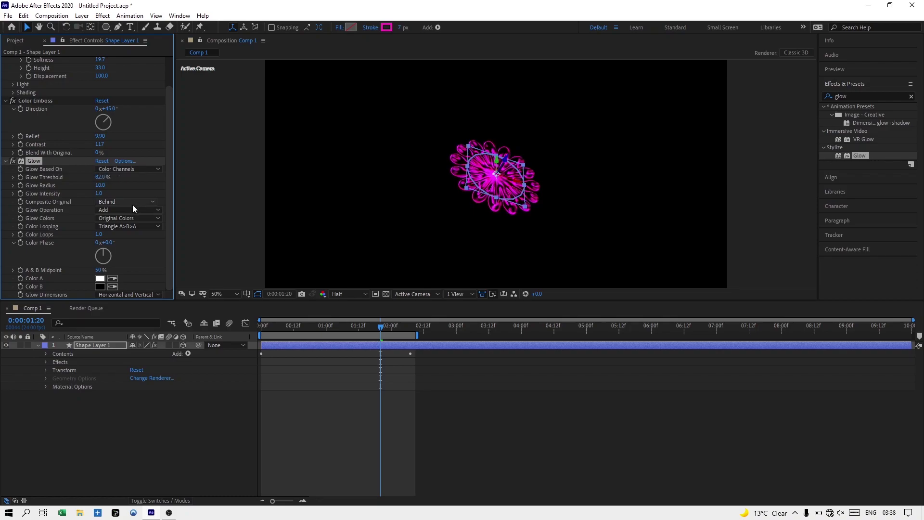
Preview the glowing flower animation from the first frame and stop it.
drag(310, 325, 258, 327)
key(space)
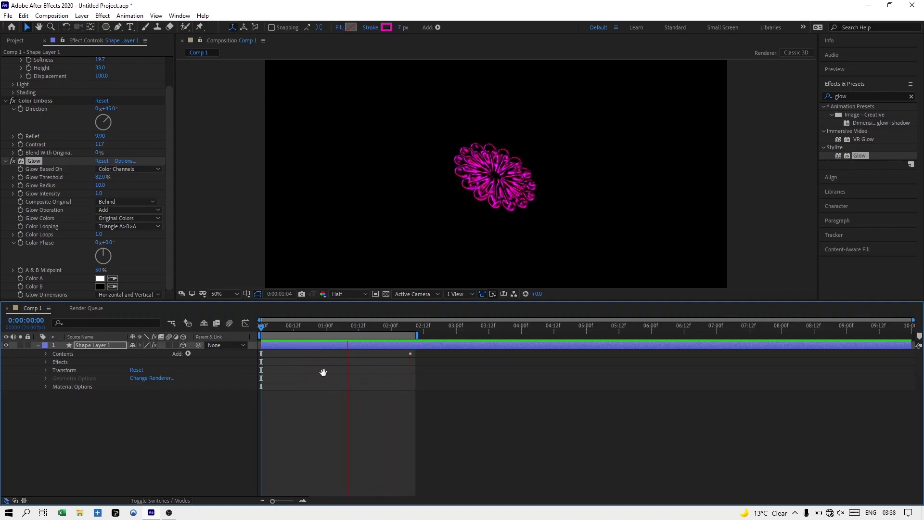
key(space)
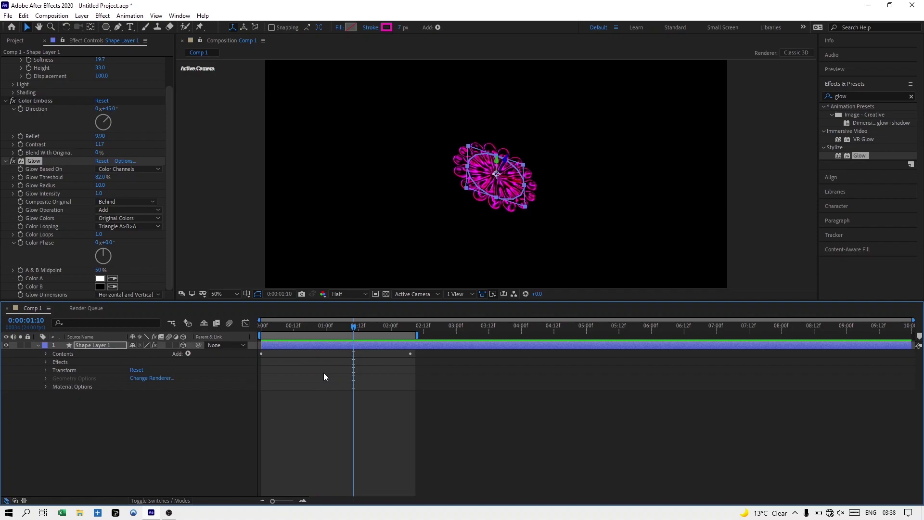
Animate the flower's Position from 960, 540, 0 at the first frame to about 1144.5, 418.5, 4 at 0:00:01:21.
key(p)
drag(324, 326, 415, 325)
click(62, 353)
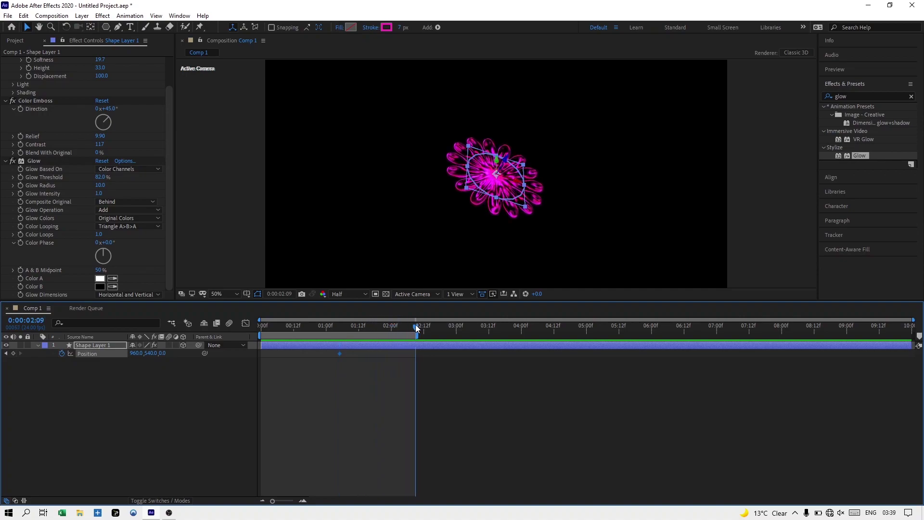
drag(153, 353, 199, 342)
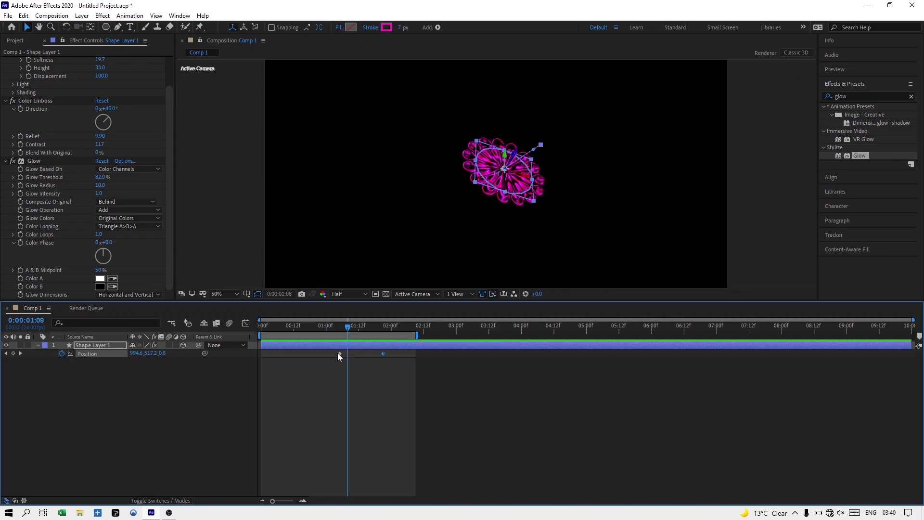
drag(338, 354, 259, 365)
Preview the flower's position movement from the first frame and stop it.
drag(274, 328, 259, 332)
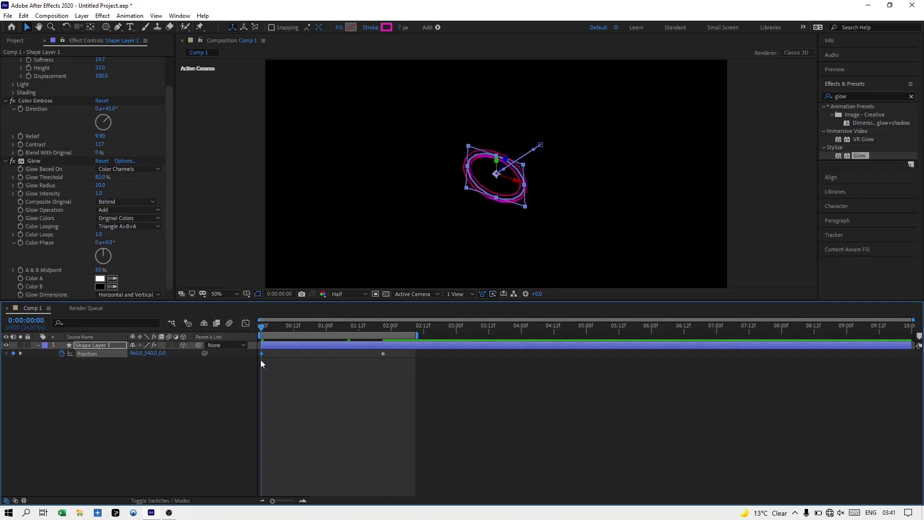
key(space)
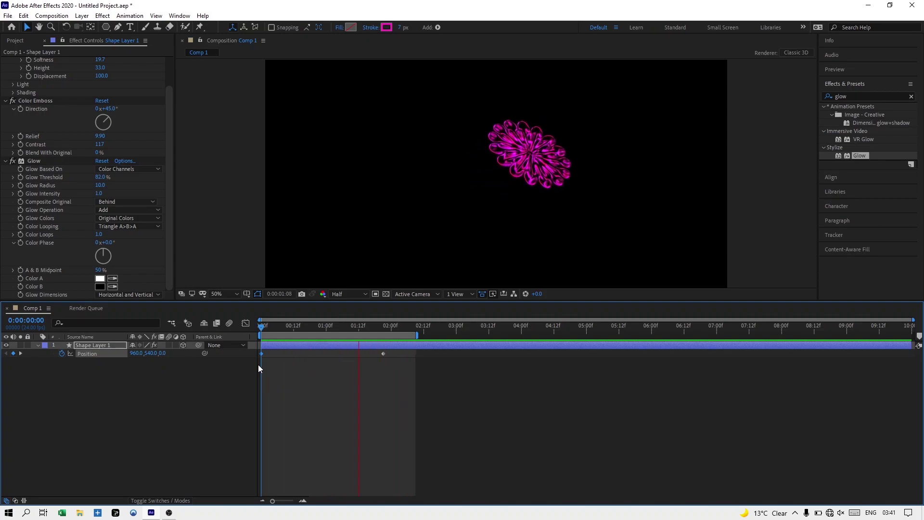
key(space)
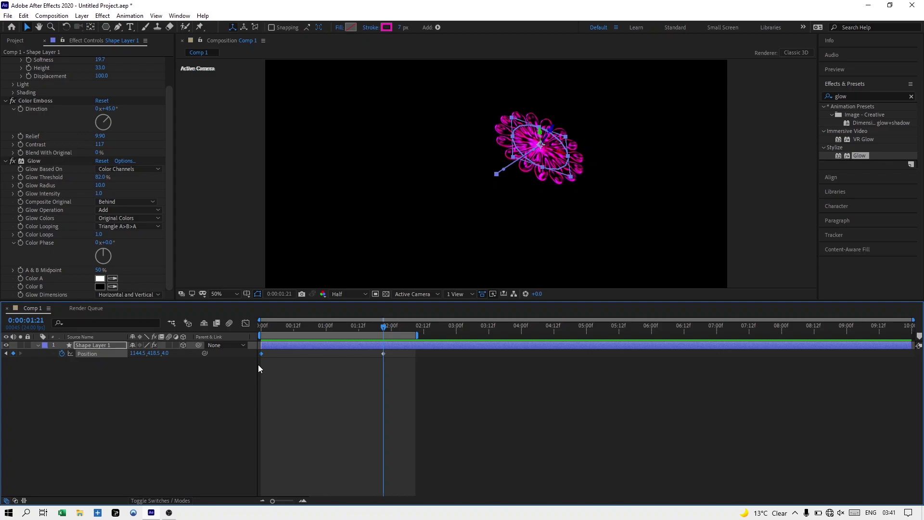
Add a new shape layer and draw an S-curved stem from the flower's center to just below the frame with the Pen tool.
right_click(108, 414)
mouse_move(146, 313)
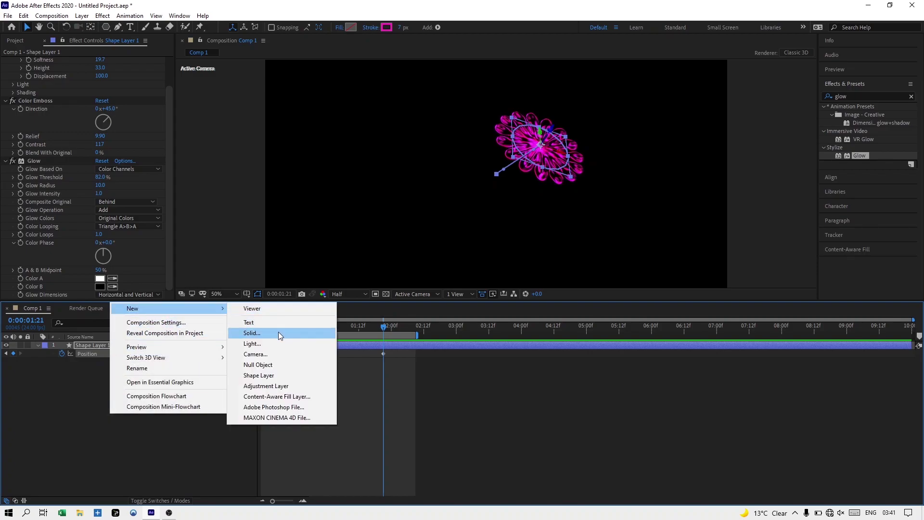
click(287, 374)
click(117, 27)
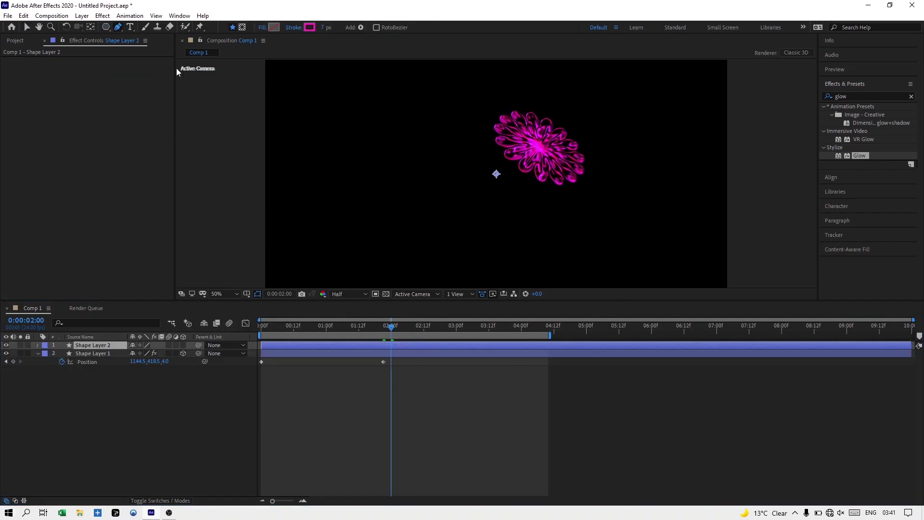
click(539, 147)
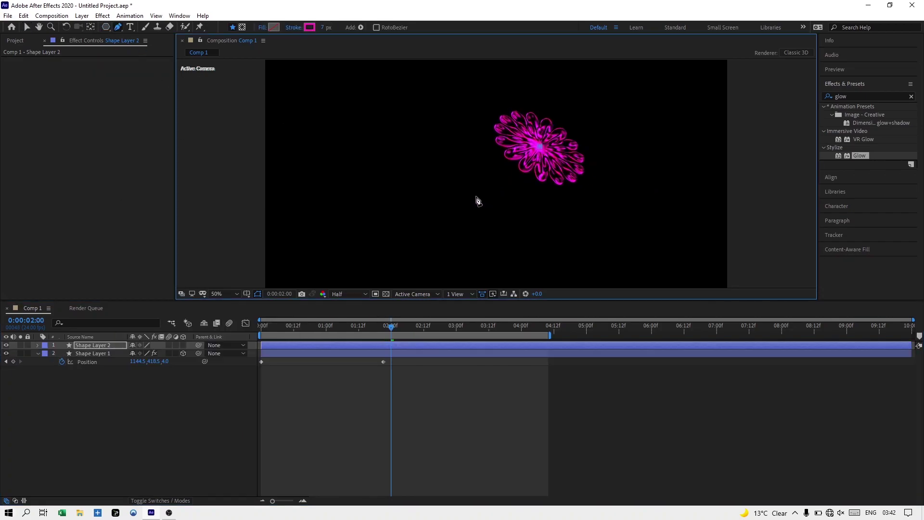
drag(460, 211, 417, 229)
scroll(597, 163, down, 2)
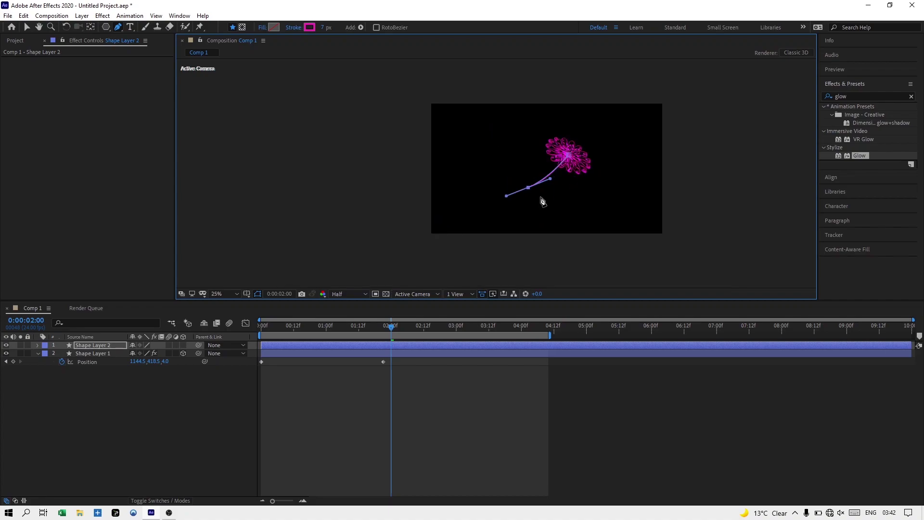
scroll(542, 201, up, 2)
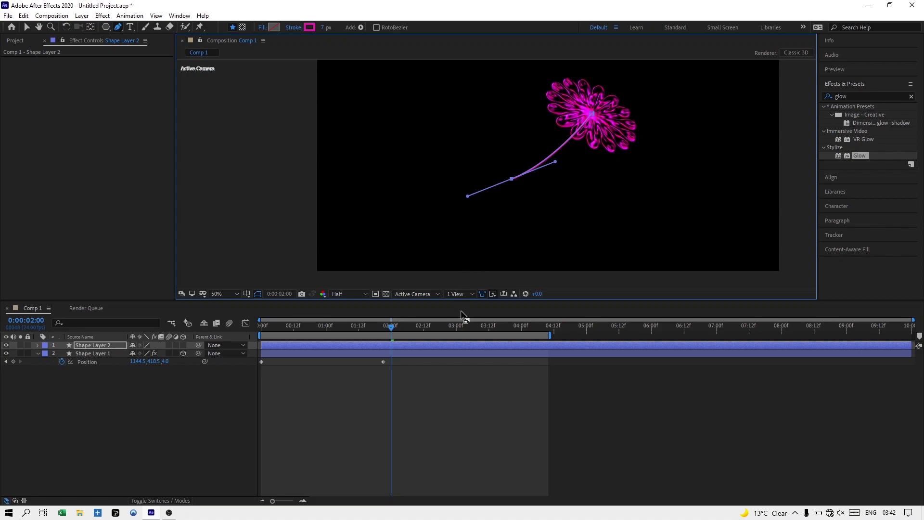
drag(430, 283, 424, 288)
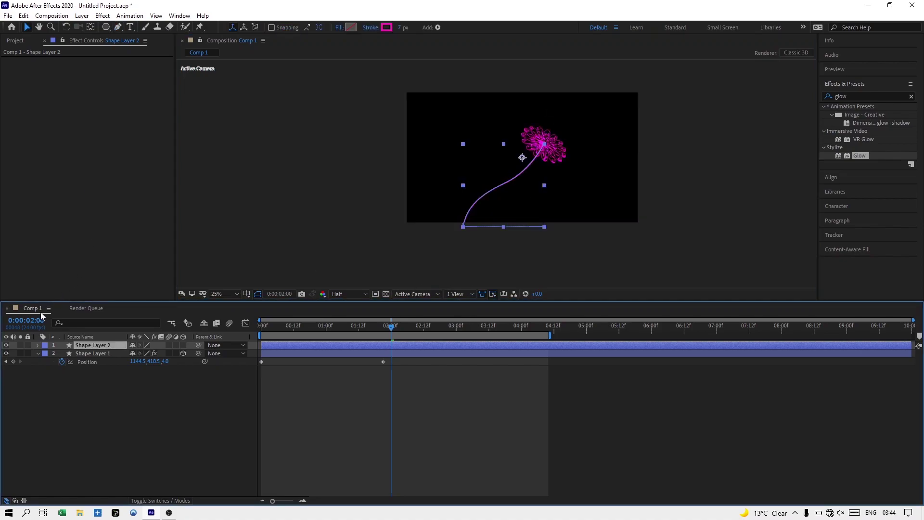
Expand the stem layer's contents to show its shape group.
click(37, 345)
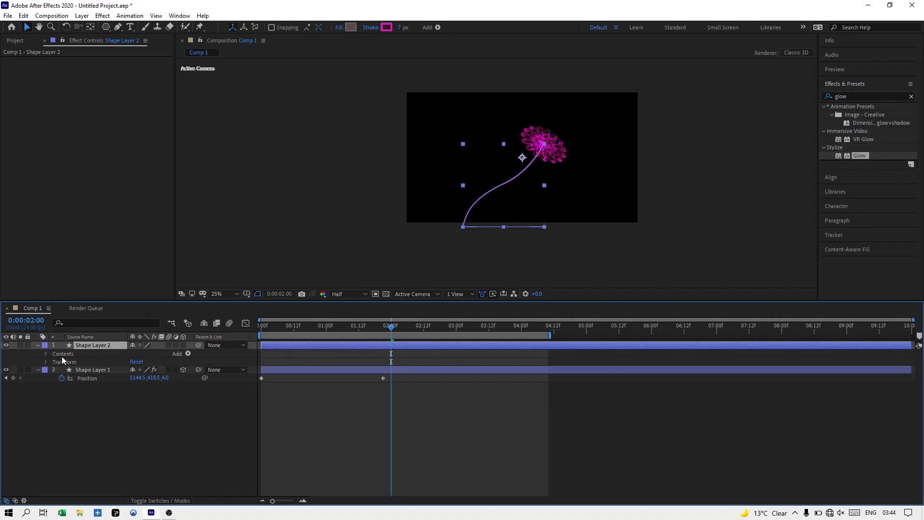
click(62, 354)
click(47, 354)
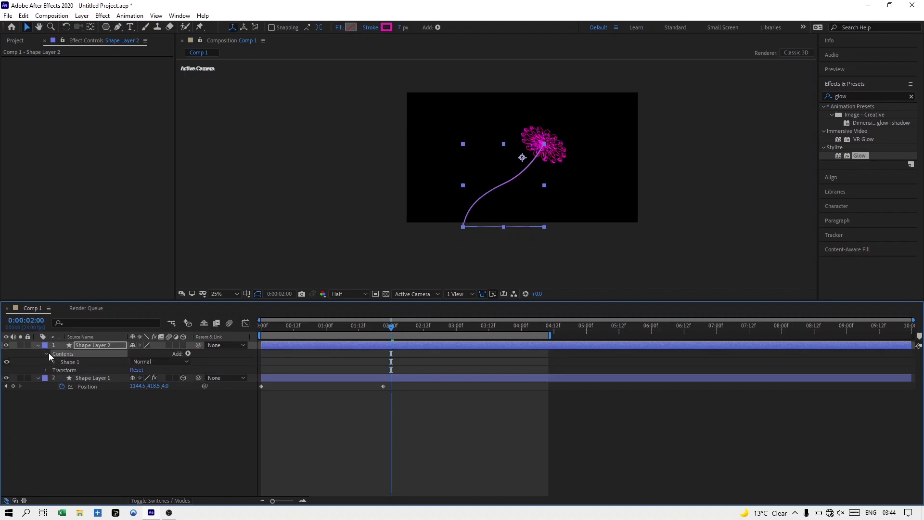
click(68, 362)
click(85, 401)
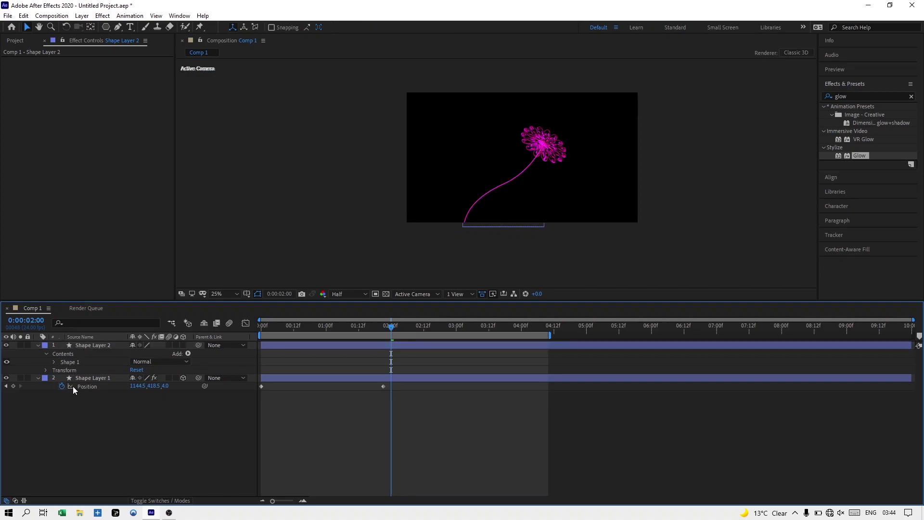
Copy the CC Glass, Color Emboss and Glow effects from the flower layer onto the stem layer.
click(74, 378)
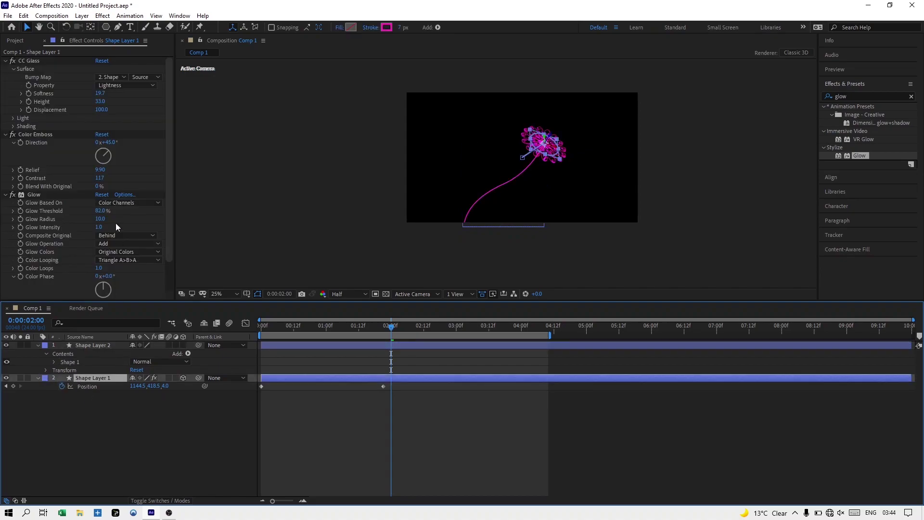
click(6, 135)
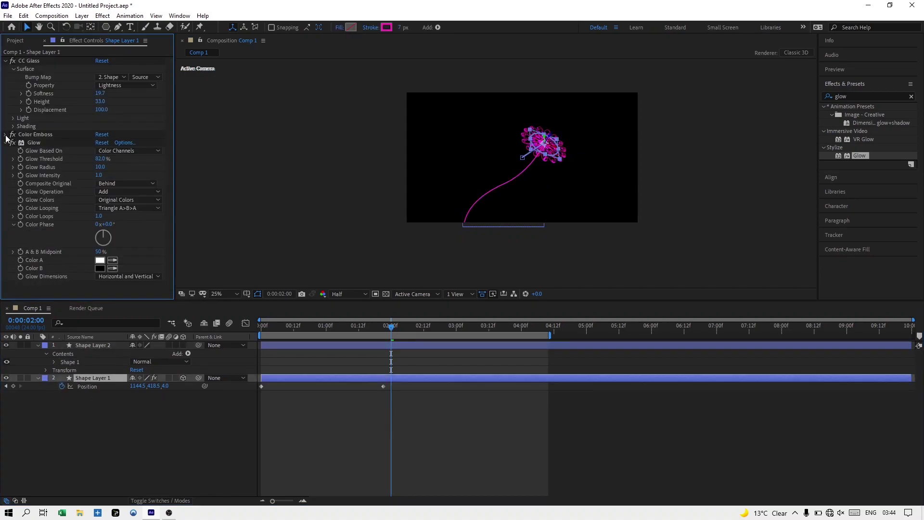
click(6, 61)
click(5, 77)
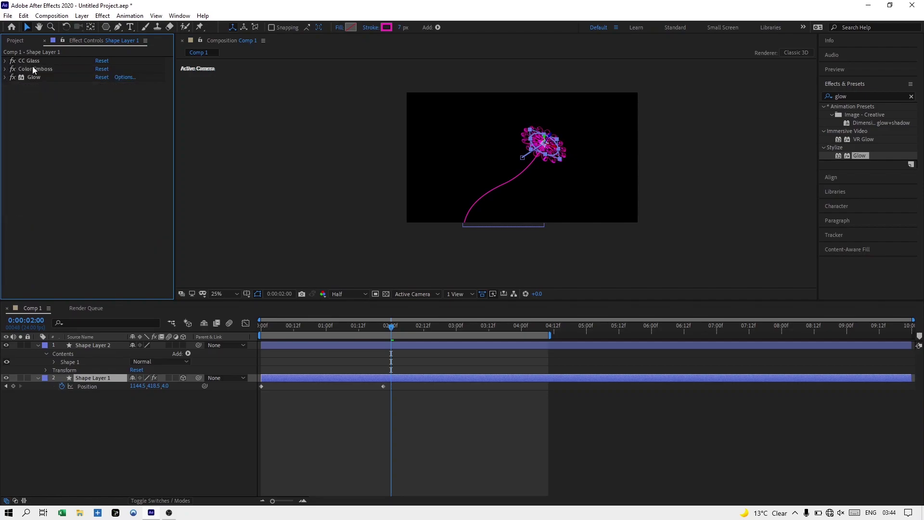
key(ctrl+a)
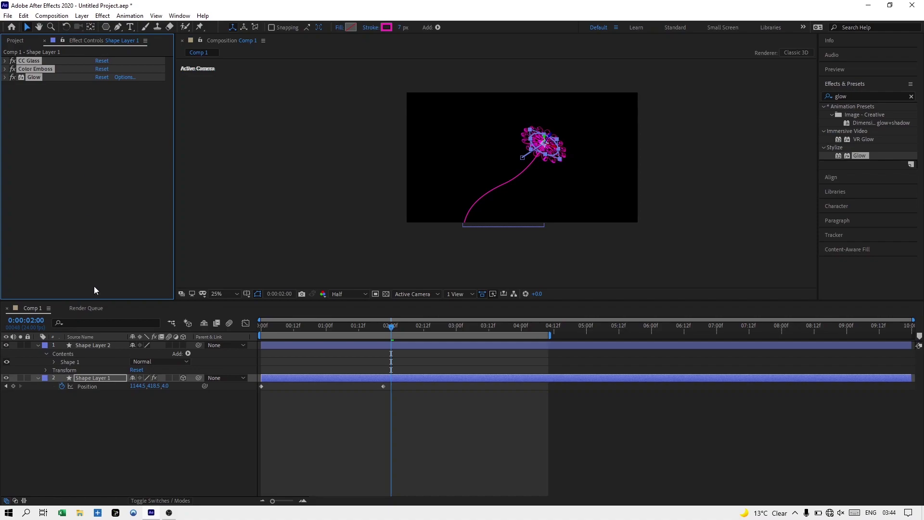
click(95, 345)
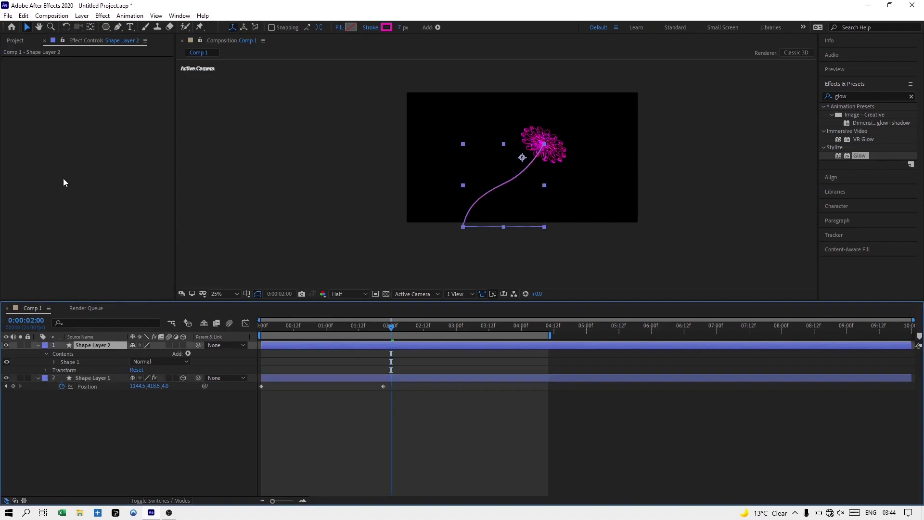
key(ctrl+v)
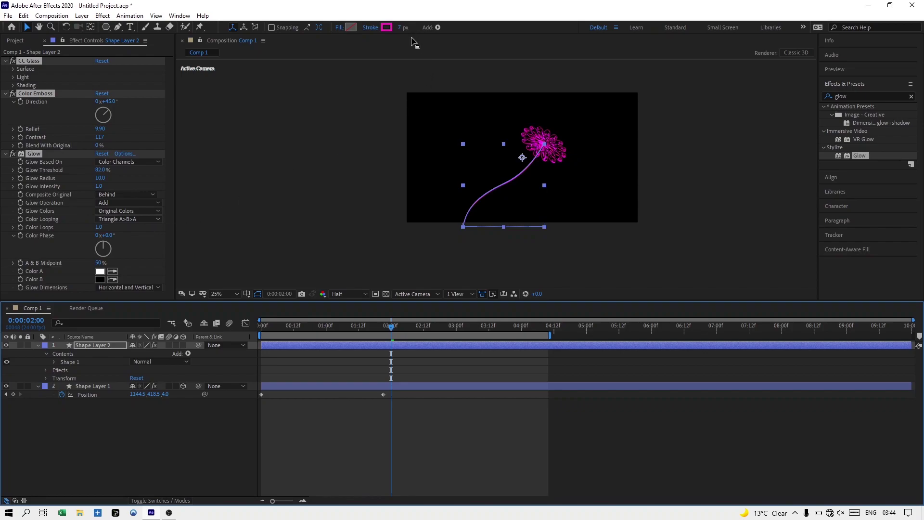
click(780, 108)
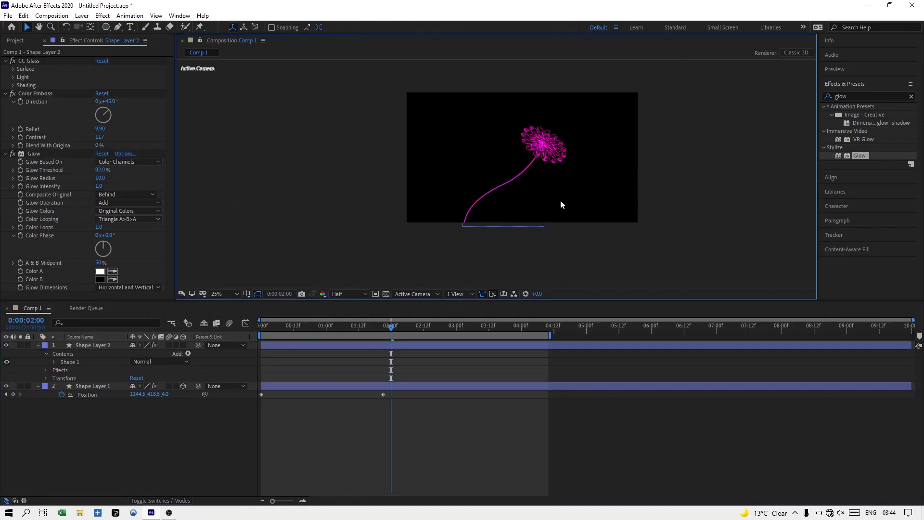
Set the stem's stroke width to 8 px.
key(period)
scroll(567, 185, up, 2)
scroll(577, 192, down, 2)
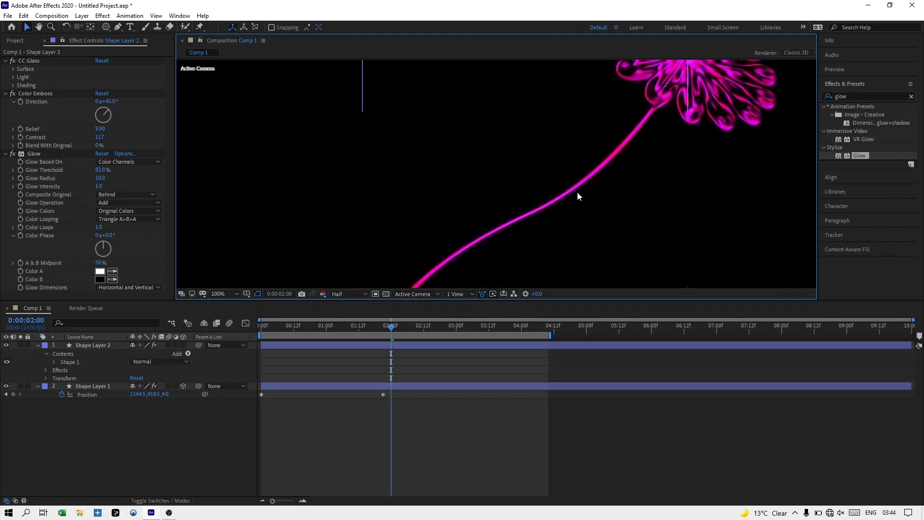
scroll(577, 192, down, 1)
scroll(576, 191, up, 1)
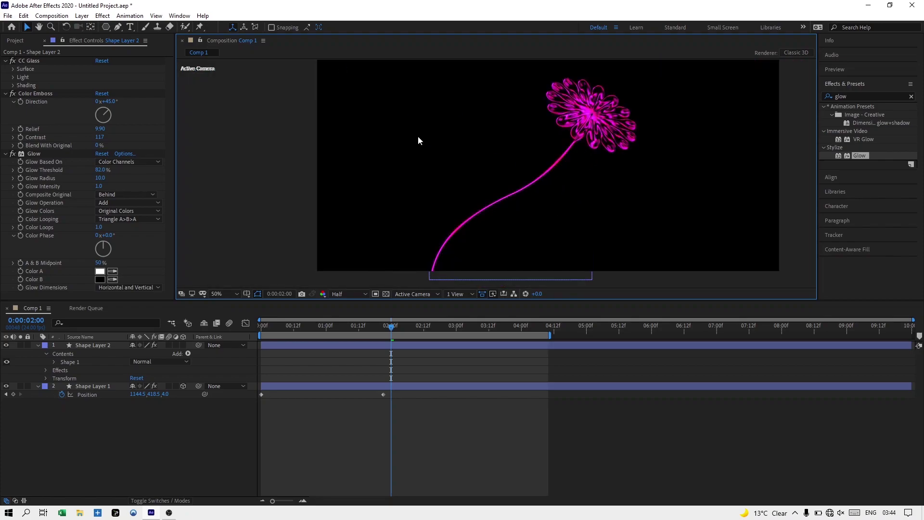
click(506, 201)
click(403, 27)
text(8)
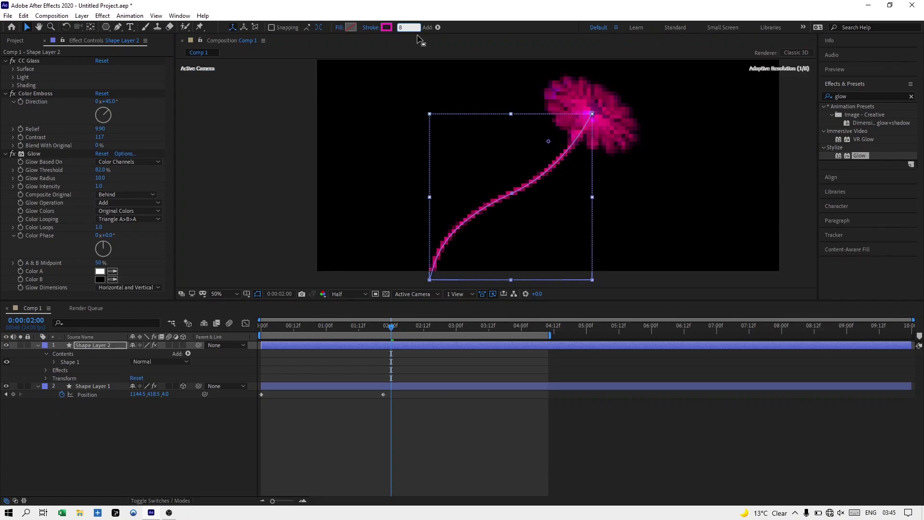
click(284, 155)
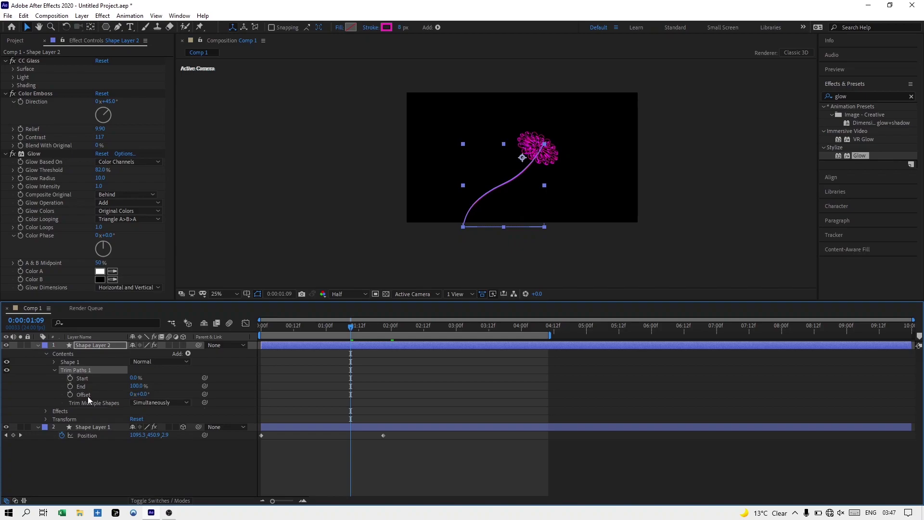
Set the stem's Trim Paths End to 0% and keyframe its Start at about 99% at 0:00:02:04.
click(137, 386)
text(0)
key(Return)
drag(361, 329, 401, 345)
click(70, 378)
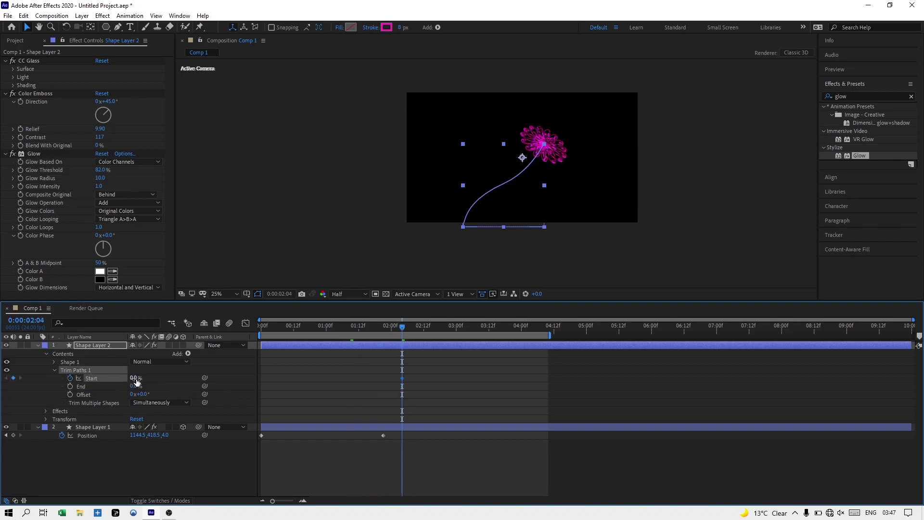
drag(135, 378, 206, 390)
Keyframe the stem's Trim Paths Start at 0% at 0:00:01:15 and preview the animation from the first frame.
drag(402, 326, 377, 325)
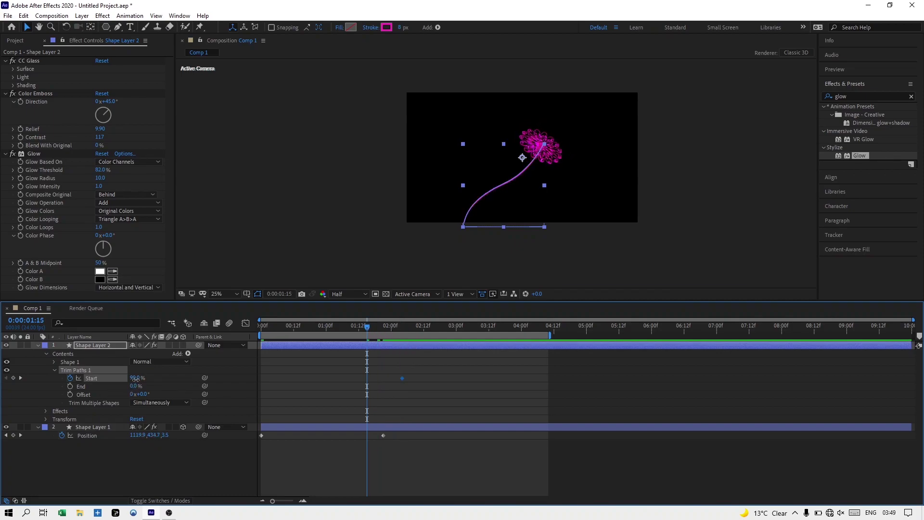
click(136, 378)
text(0)
key(Return)
mouse_move(319, 329)
mouse_down()
mouse_move(276, 320)
mouse_move(241, 326)
mouse_up()
key(space)
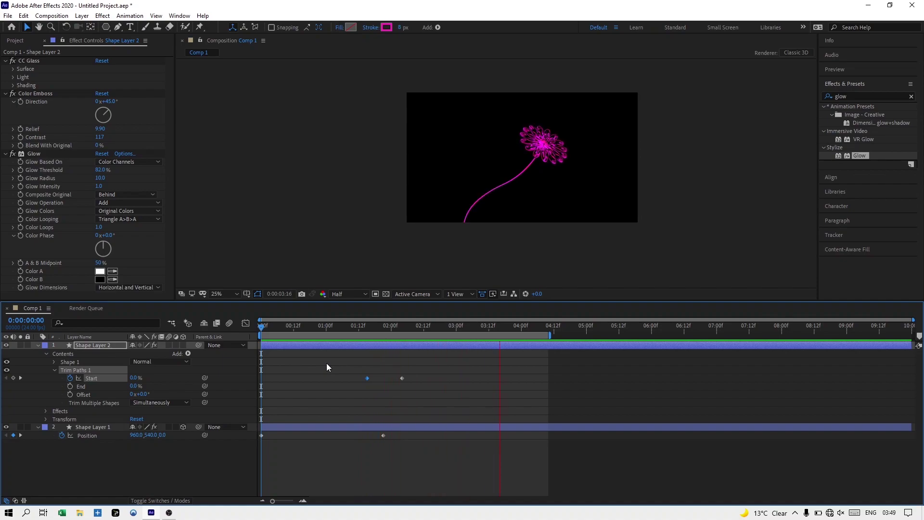
Stop the preview and apply Easy Ease to both Trim Paths Start keyframes of the stem layer.
key(space)
drag(420, 380, 363, 379)
right_click(365, 379)
mouse_move(384, 373)
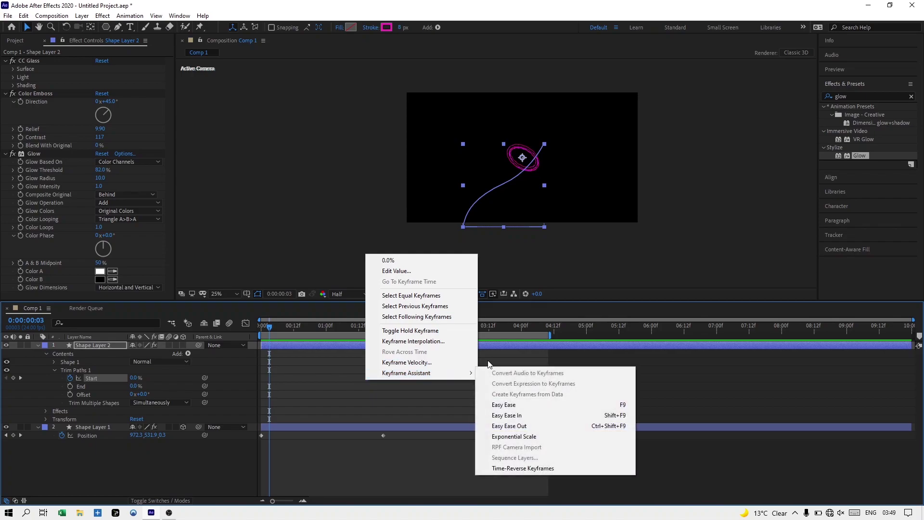
click(516, 404)
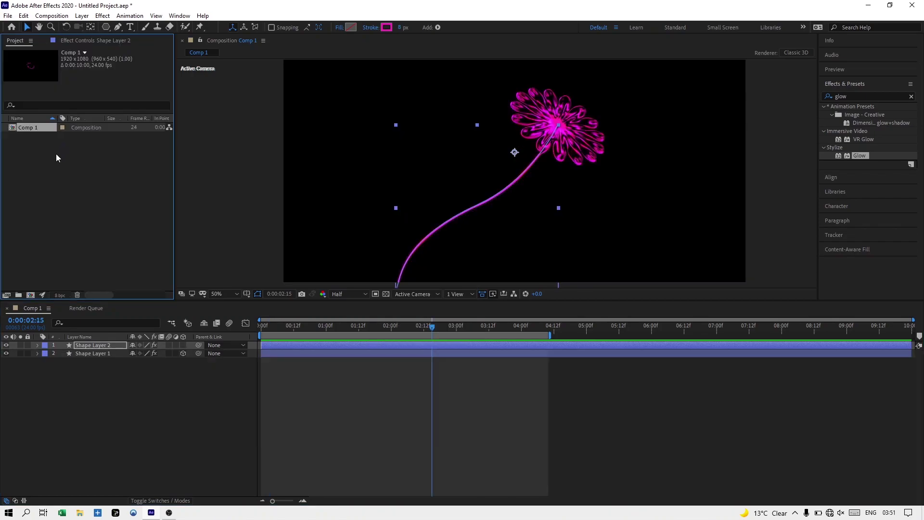
Create a second 1920 x 1080, 24 fps, 10-second composition and copy both shape layers from Comp 1 into it.
right_click(56, 154)
click(67, 165)
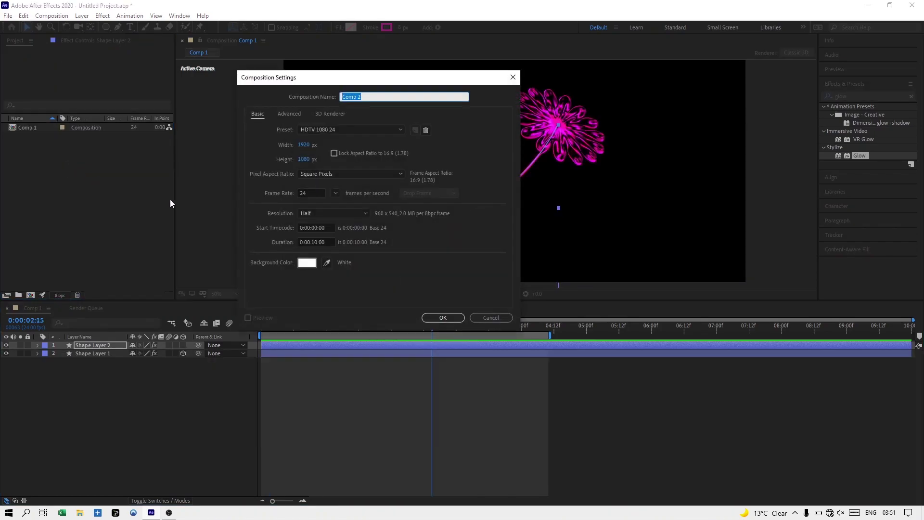
click(442, 317)
drag(89, 371, 71, 345)
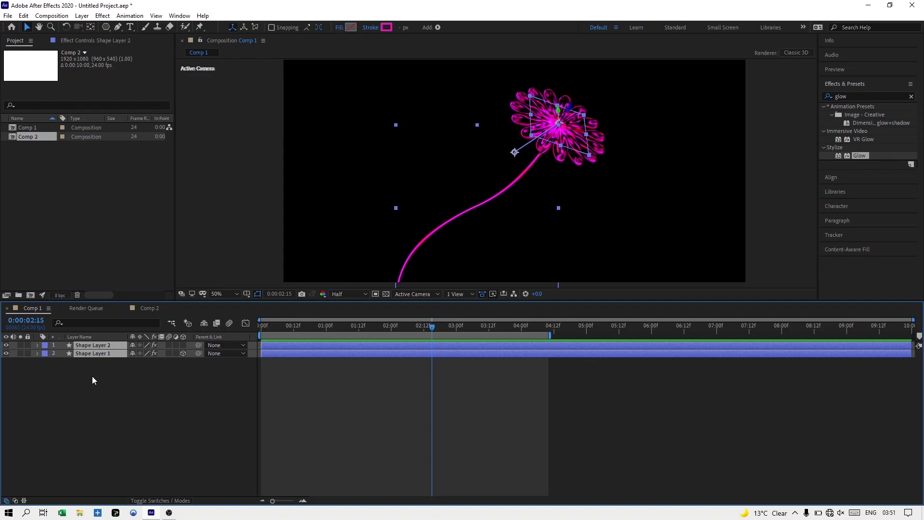
click(148, 308)
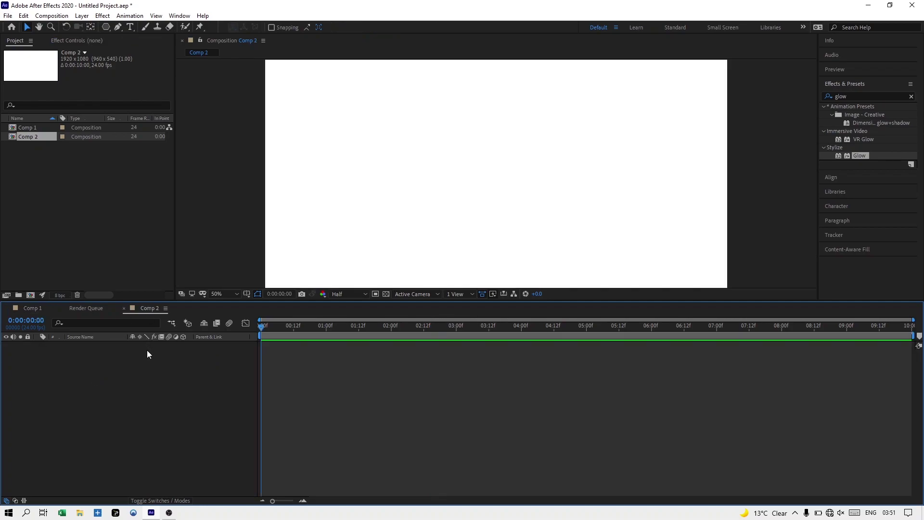
key(ctrl+v)
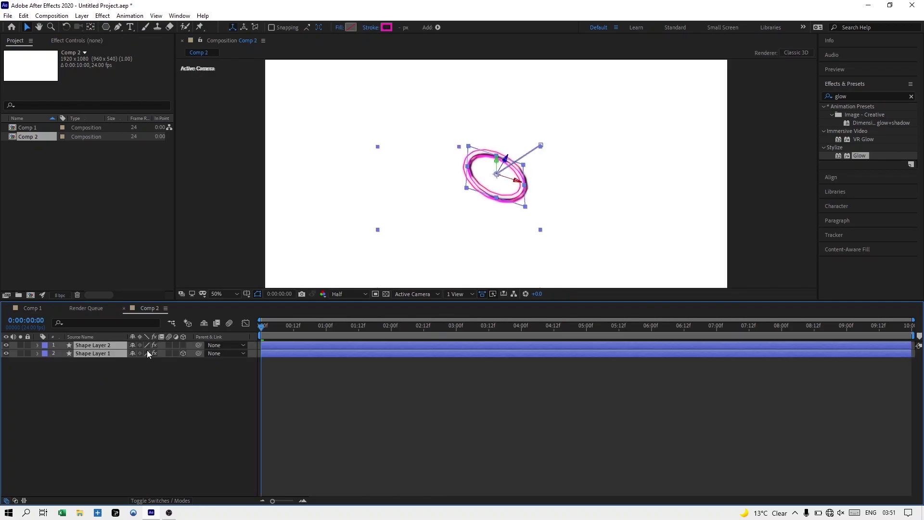
Change the stroke color of both copied shape layers to purple, hex 8C28FD.
click(386, 27)
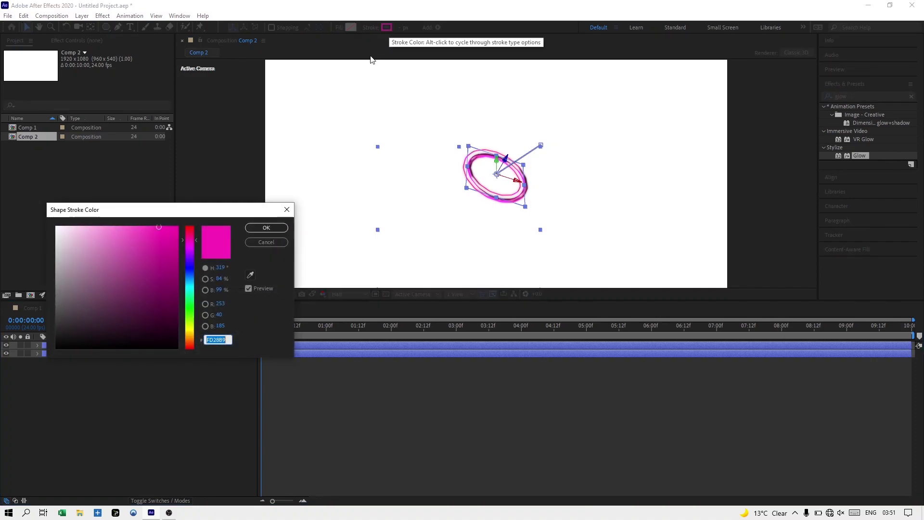
click(193, 321)
mouse_move(192, 321)
mouse_down()
mouse_move(190, 338)
mouse_move(195, 246)
mouse_move(196, 257)
mouse_up()
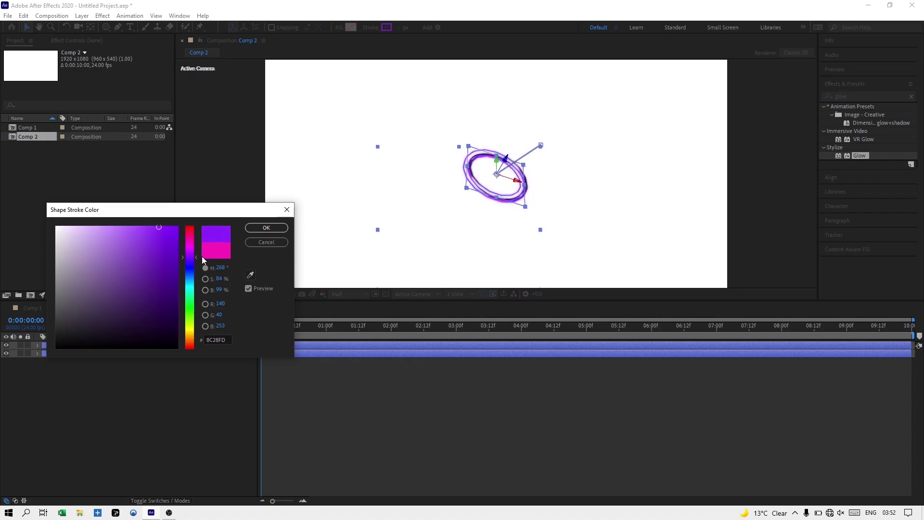
click(269, 228)
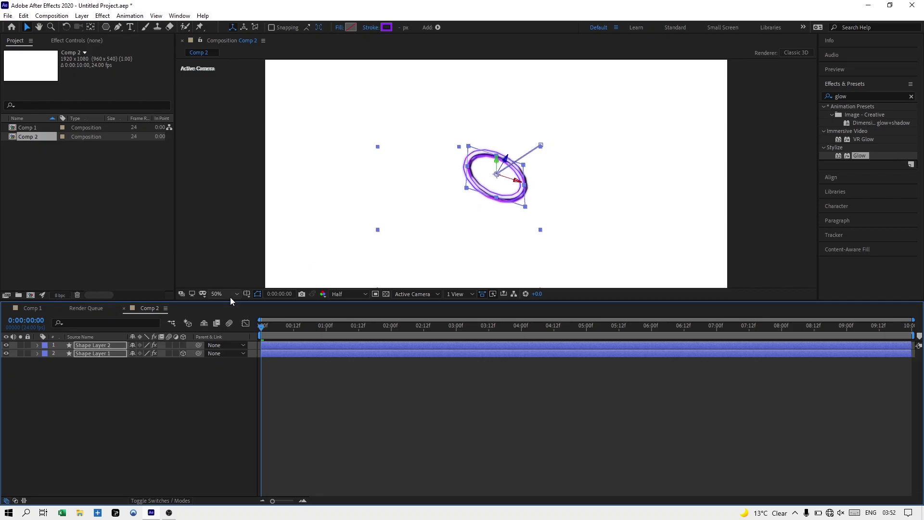
Add Comp 2 beneath the shape layers in Comp 1 and flip it horizontally, previewing from the first frame.
click(33, 308)
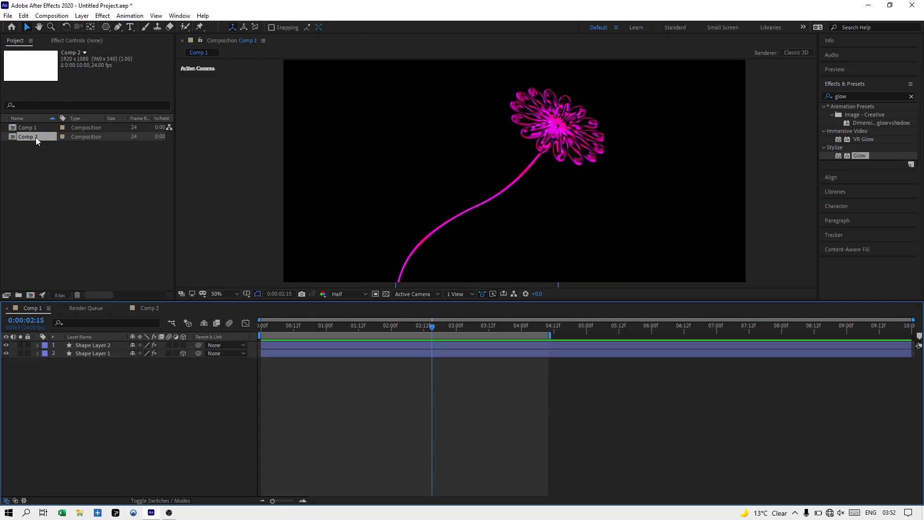
drag(35, 137, 82, 369)
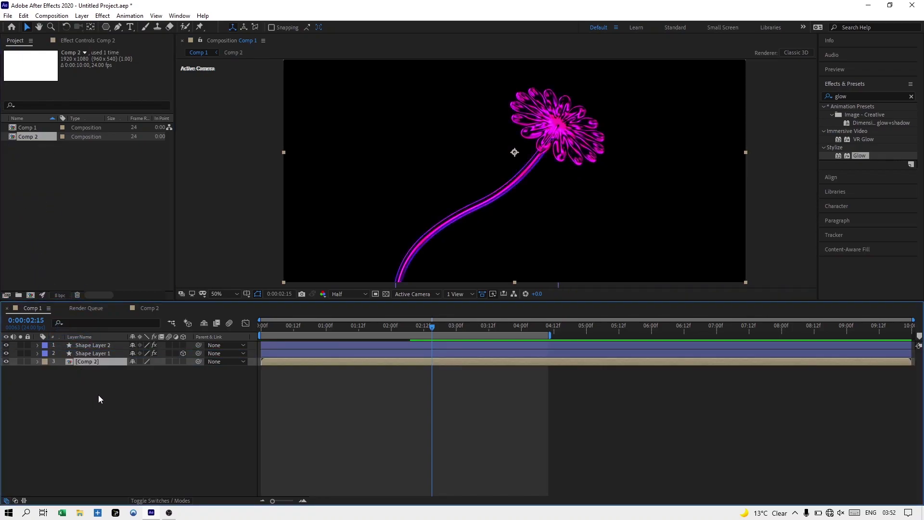
right_click(275, 366)
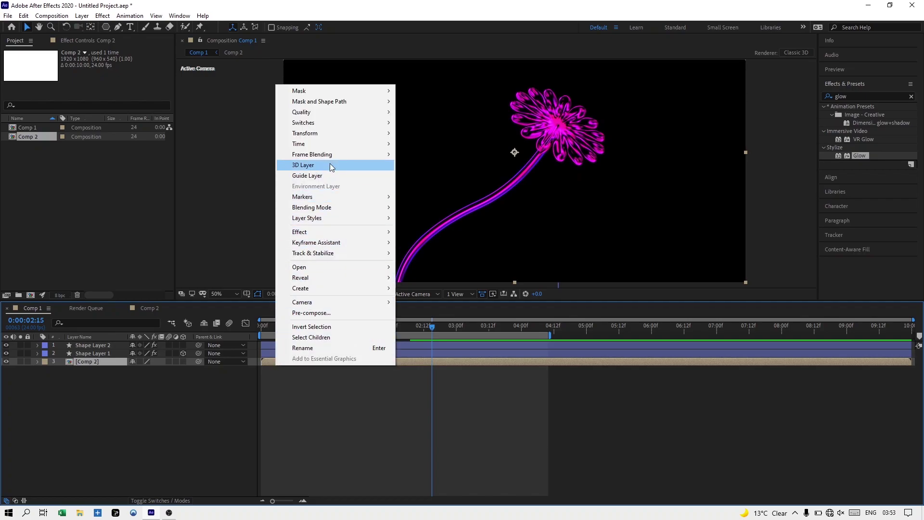
mouse_move(333, 138)
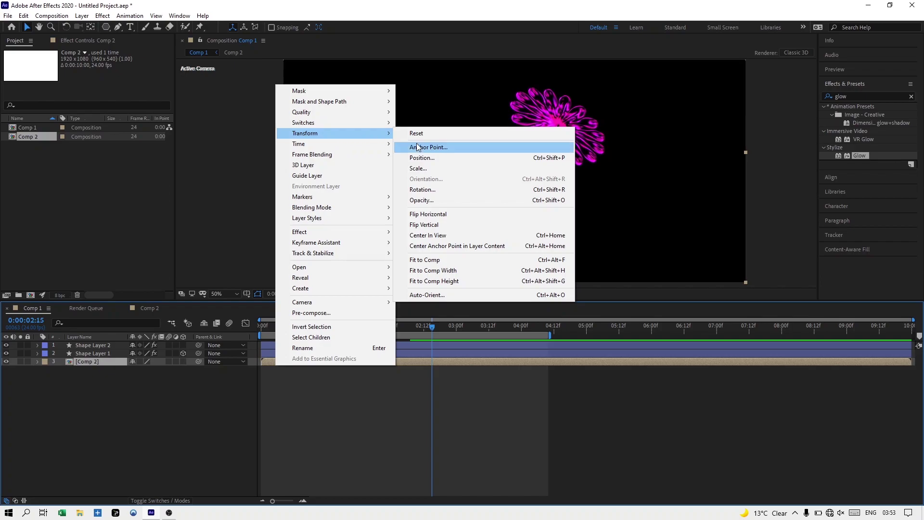
click(452, 215)
key(Home)
key(space)
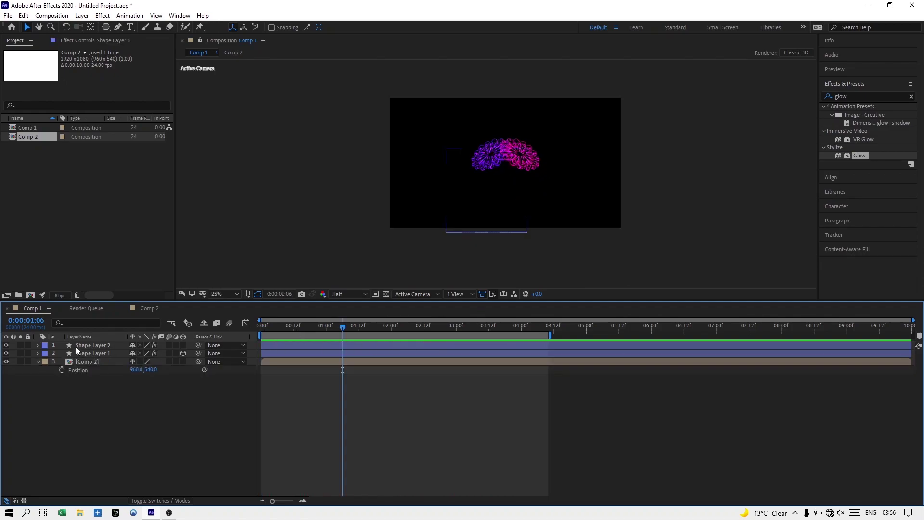
Pre-compose the two magenta shape layers in Comp 1, moving all attributes into the new composition.
click(77, 345)
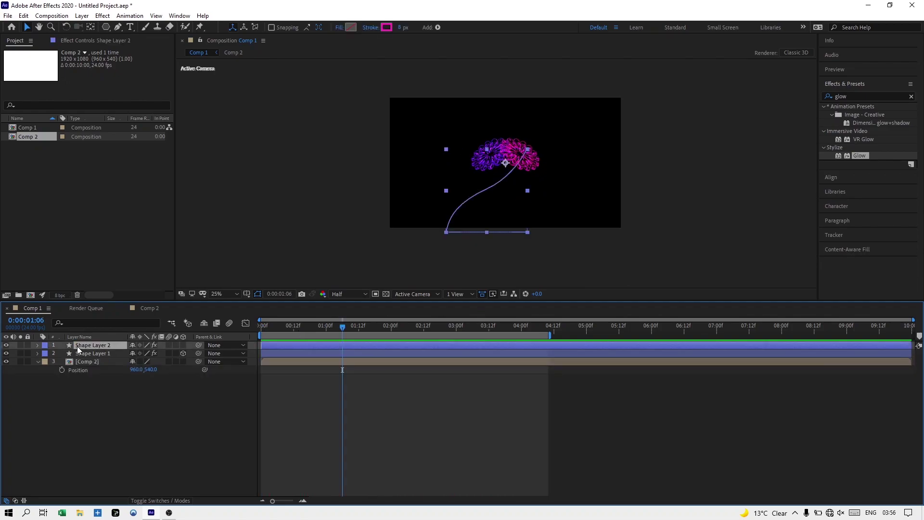
ctrl+click(78, 352)
right_click(79, 353)
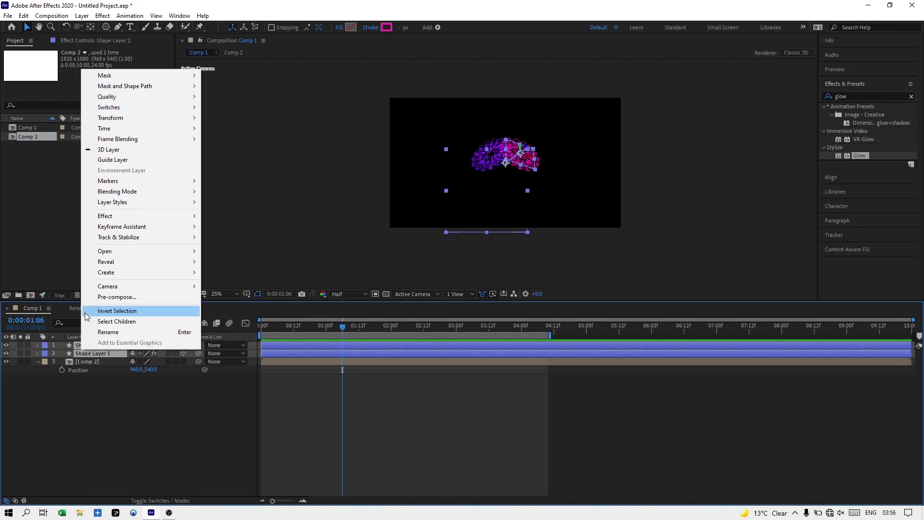
click(89, 298)
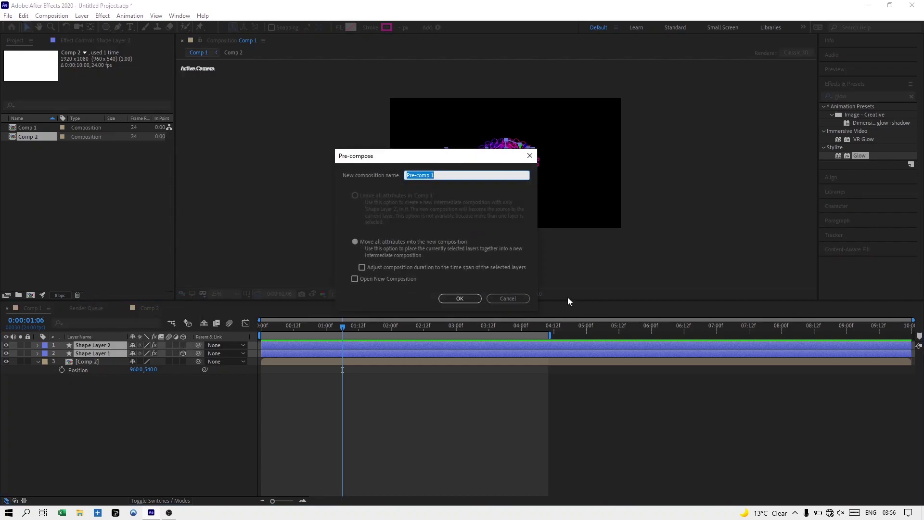
click(467, 296)
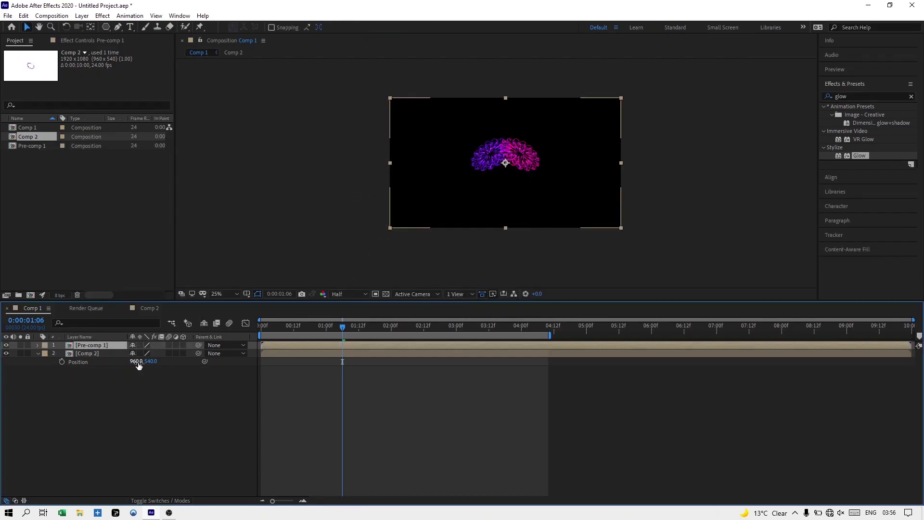
Move the purple flower layer to X position 838 and the magenta flower layer to X position 1015, and preview the spacing.
drag(137, 365, 76, 362)
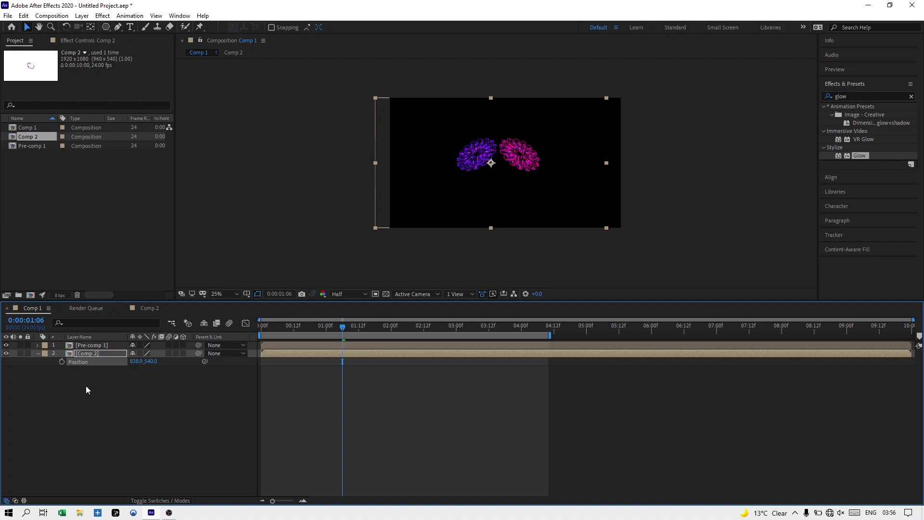
click(94, 344)
key(p)
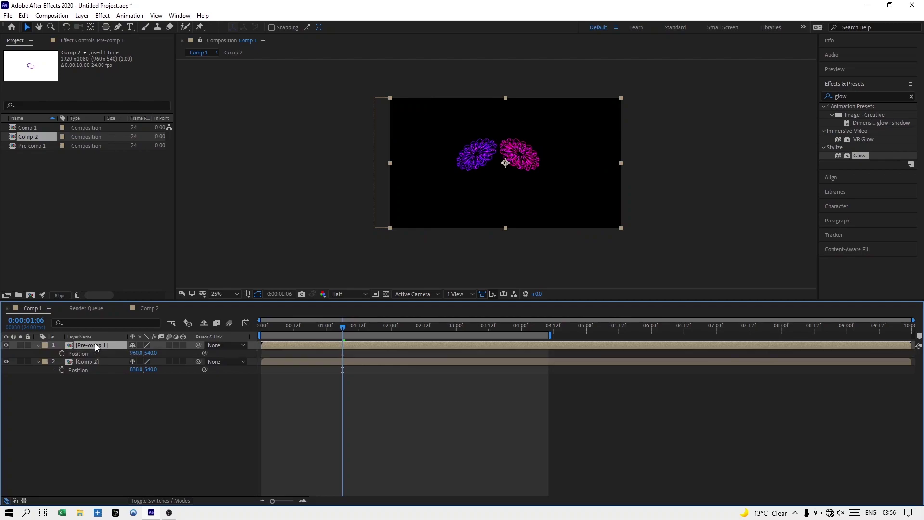
drag(132, 352, 164, 356)
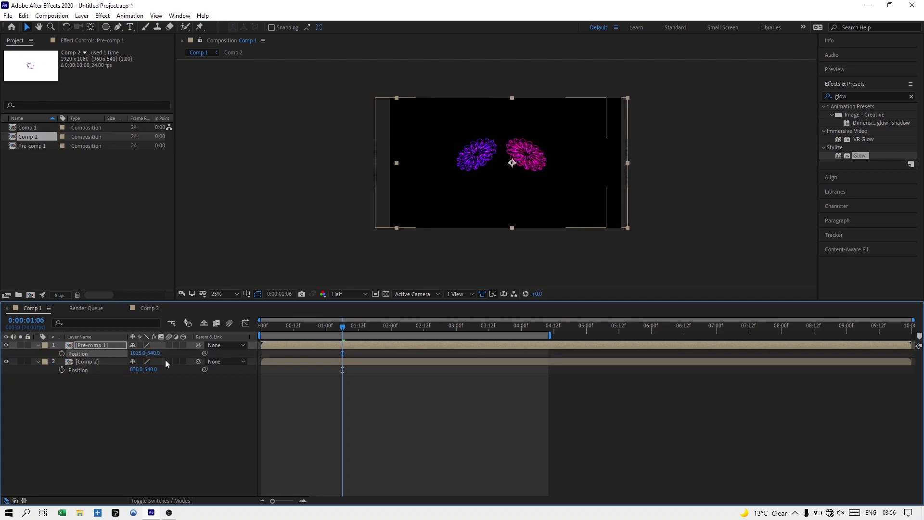
key(space)
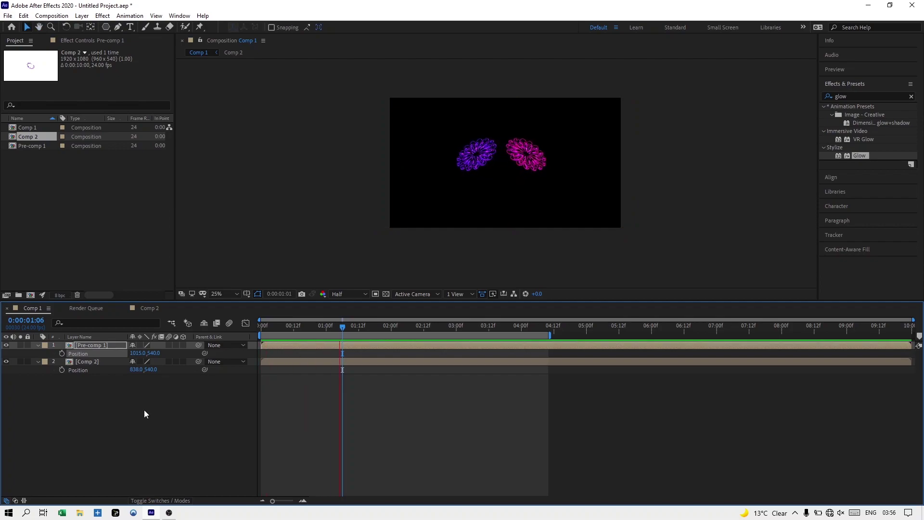